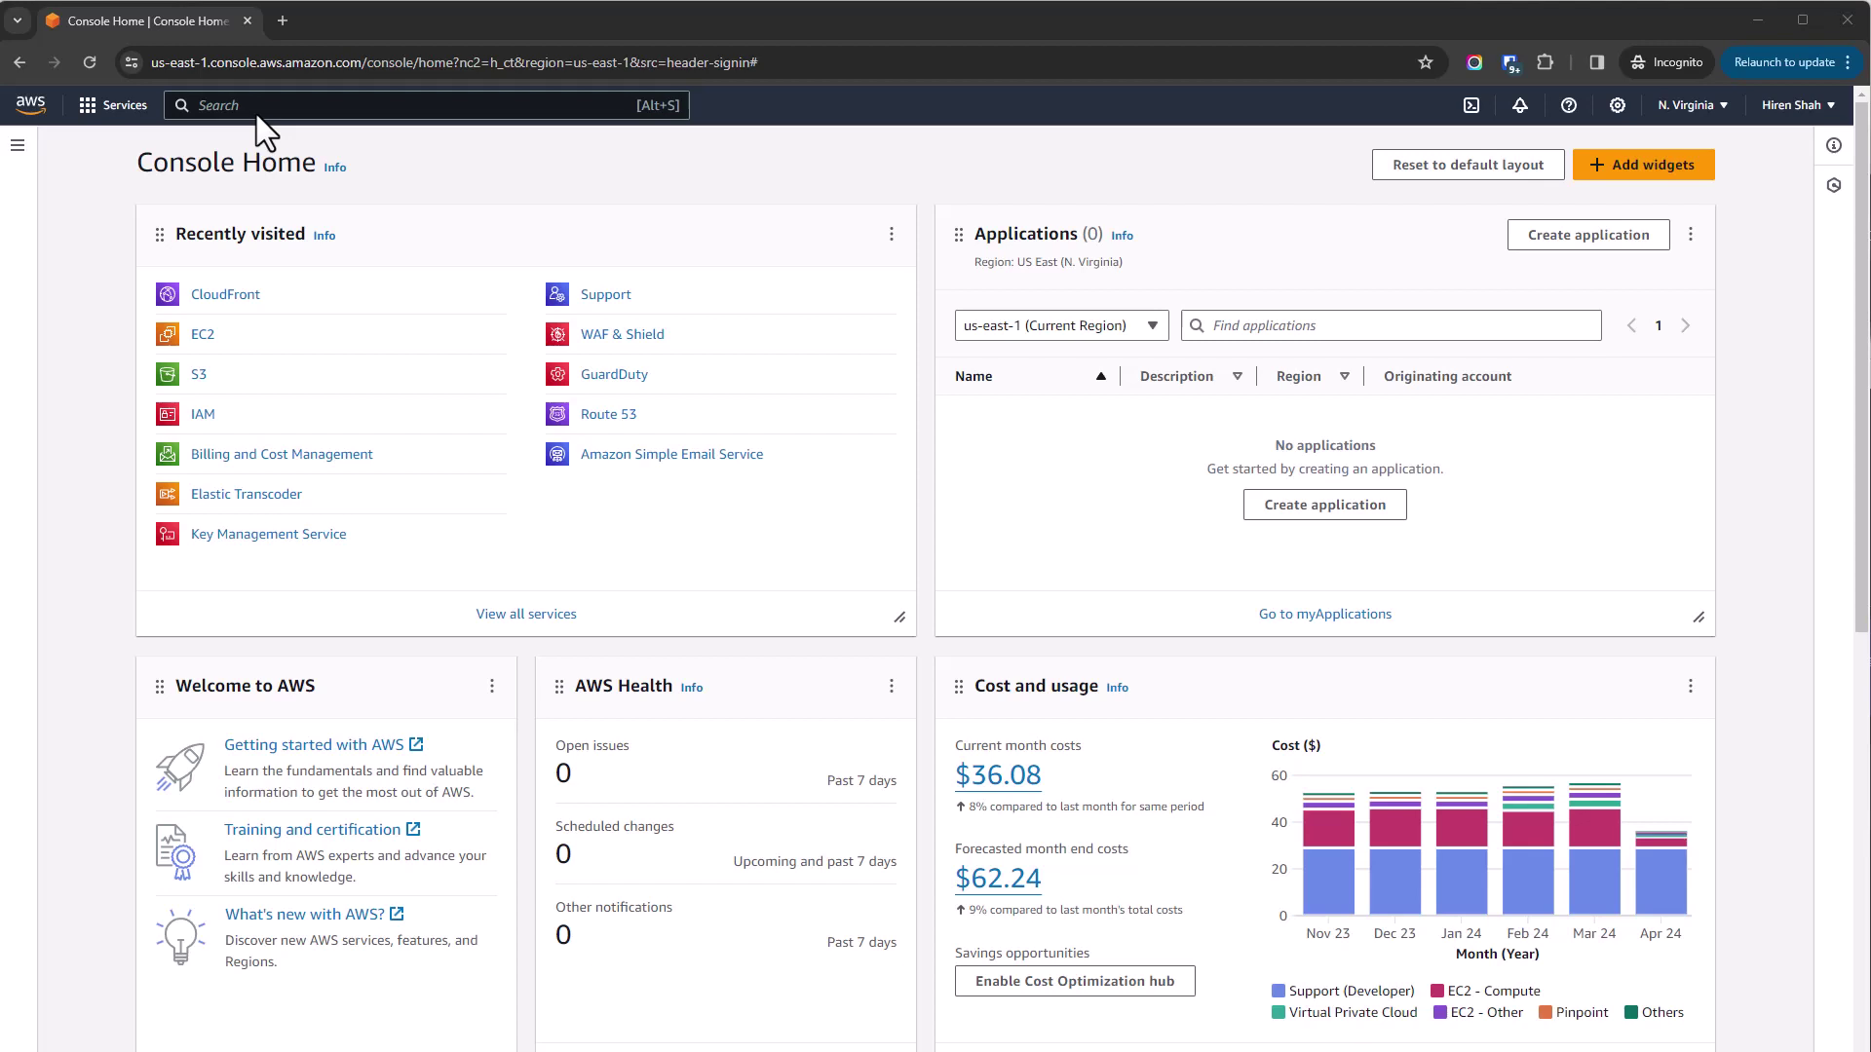
Search for the CloudFront service, open it and start creating a new distribution.
click(257, 105)
text(clouf)
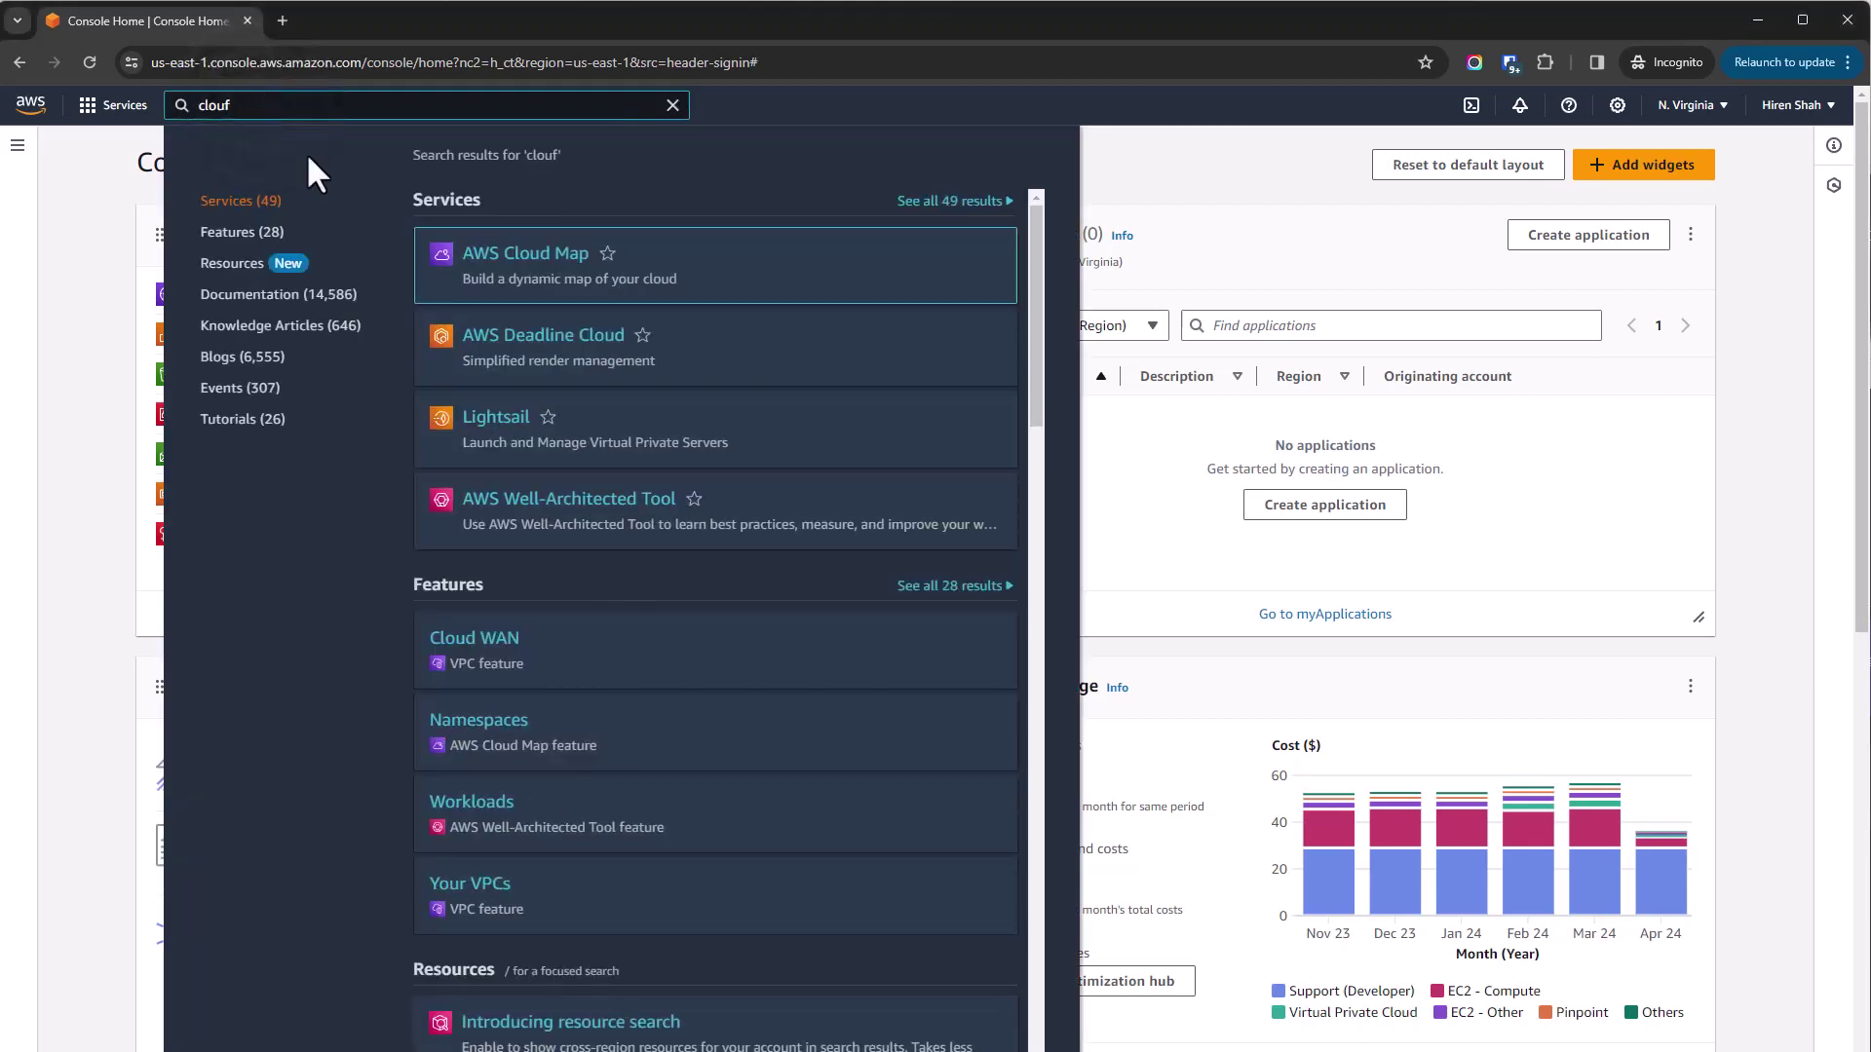
key(BackSpace)
text(dfront)
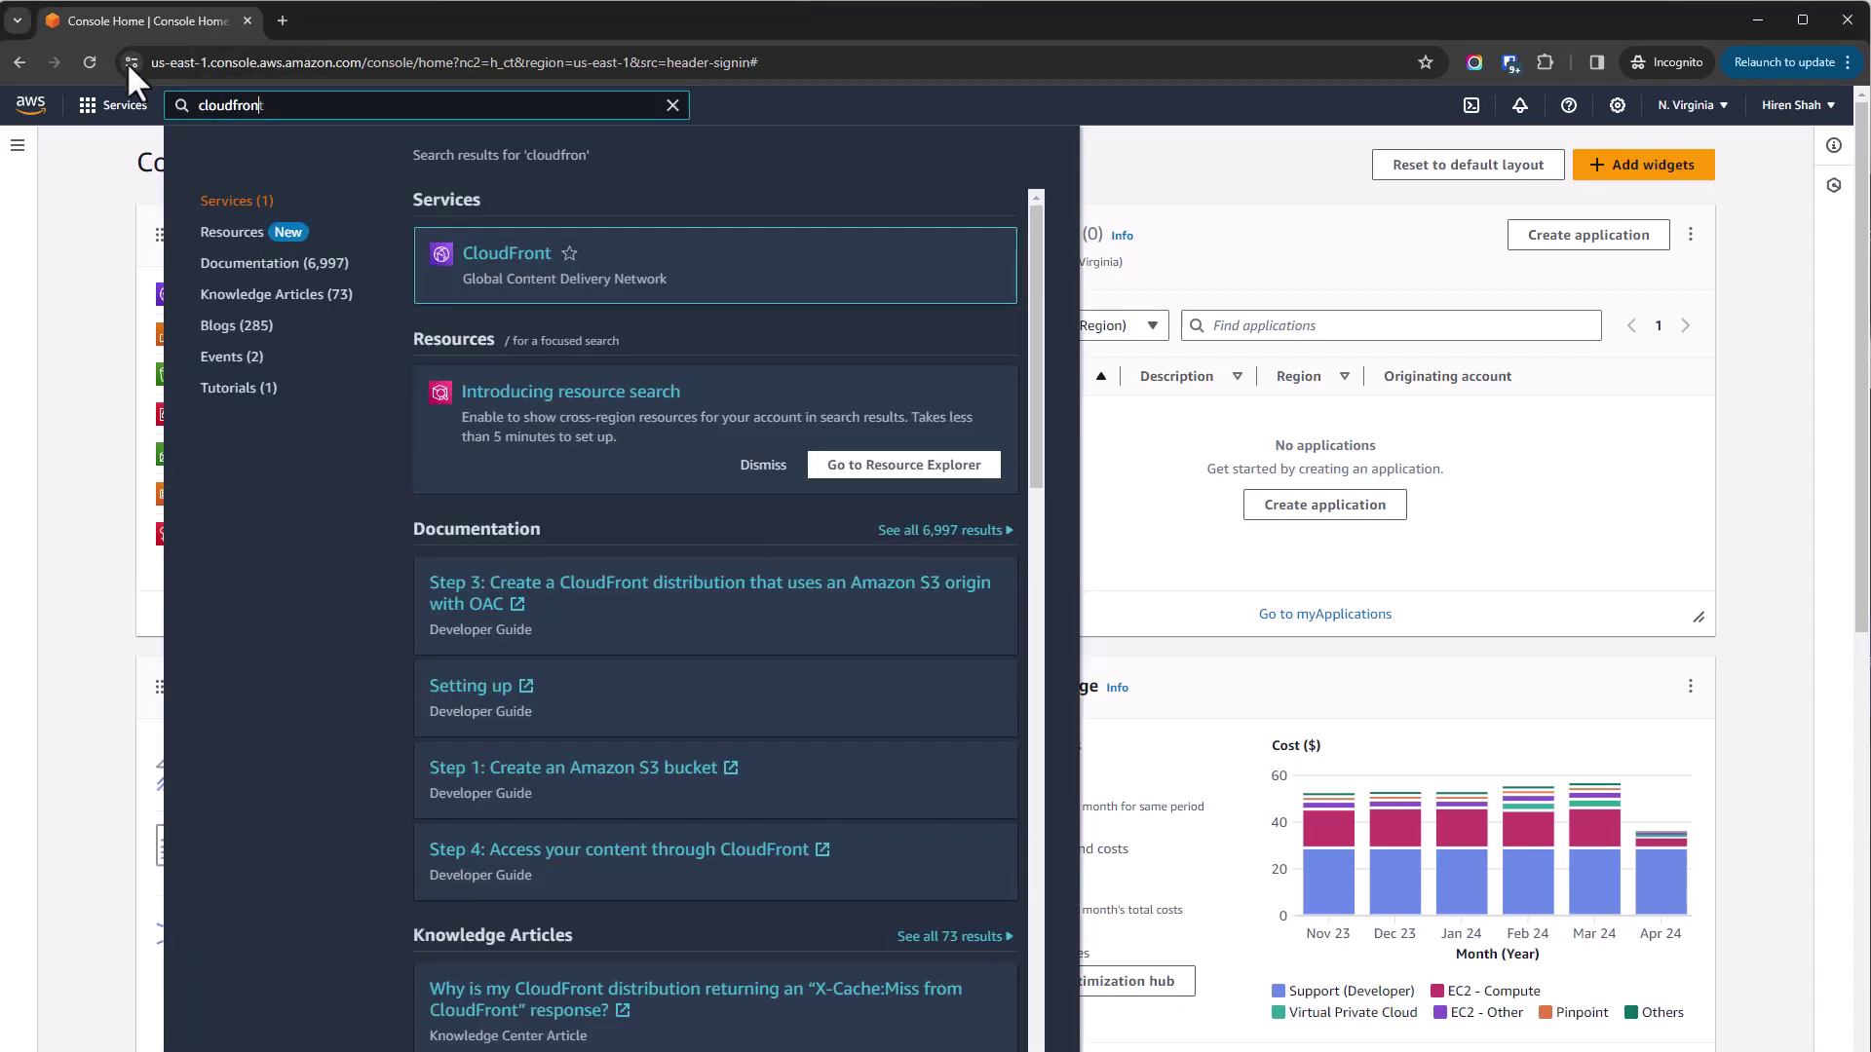
click(470, 256)
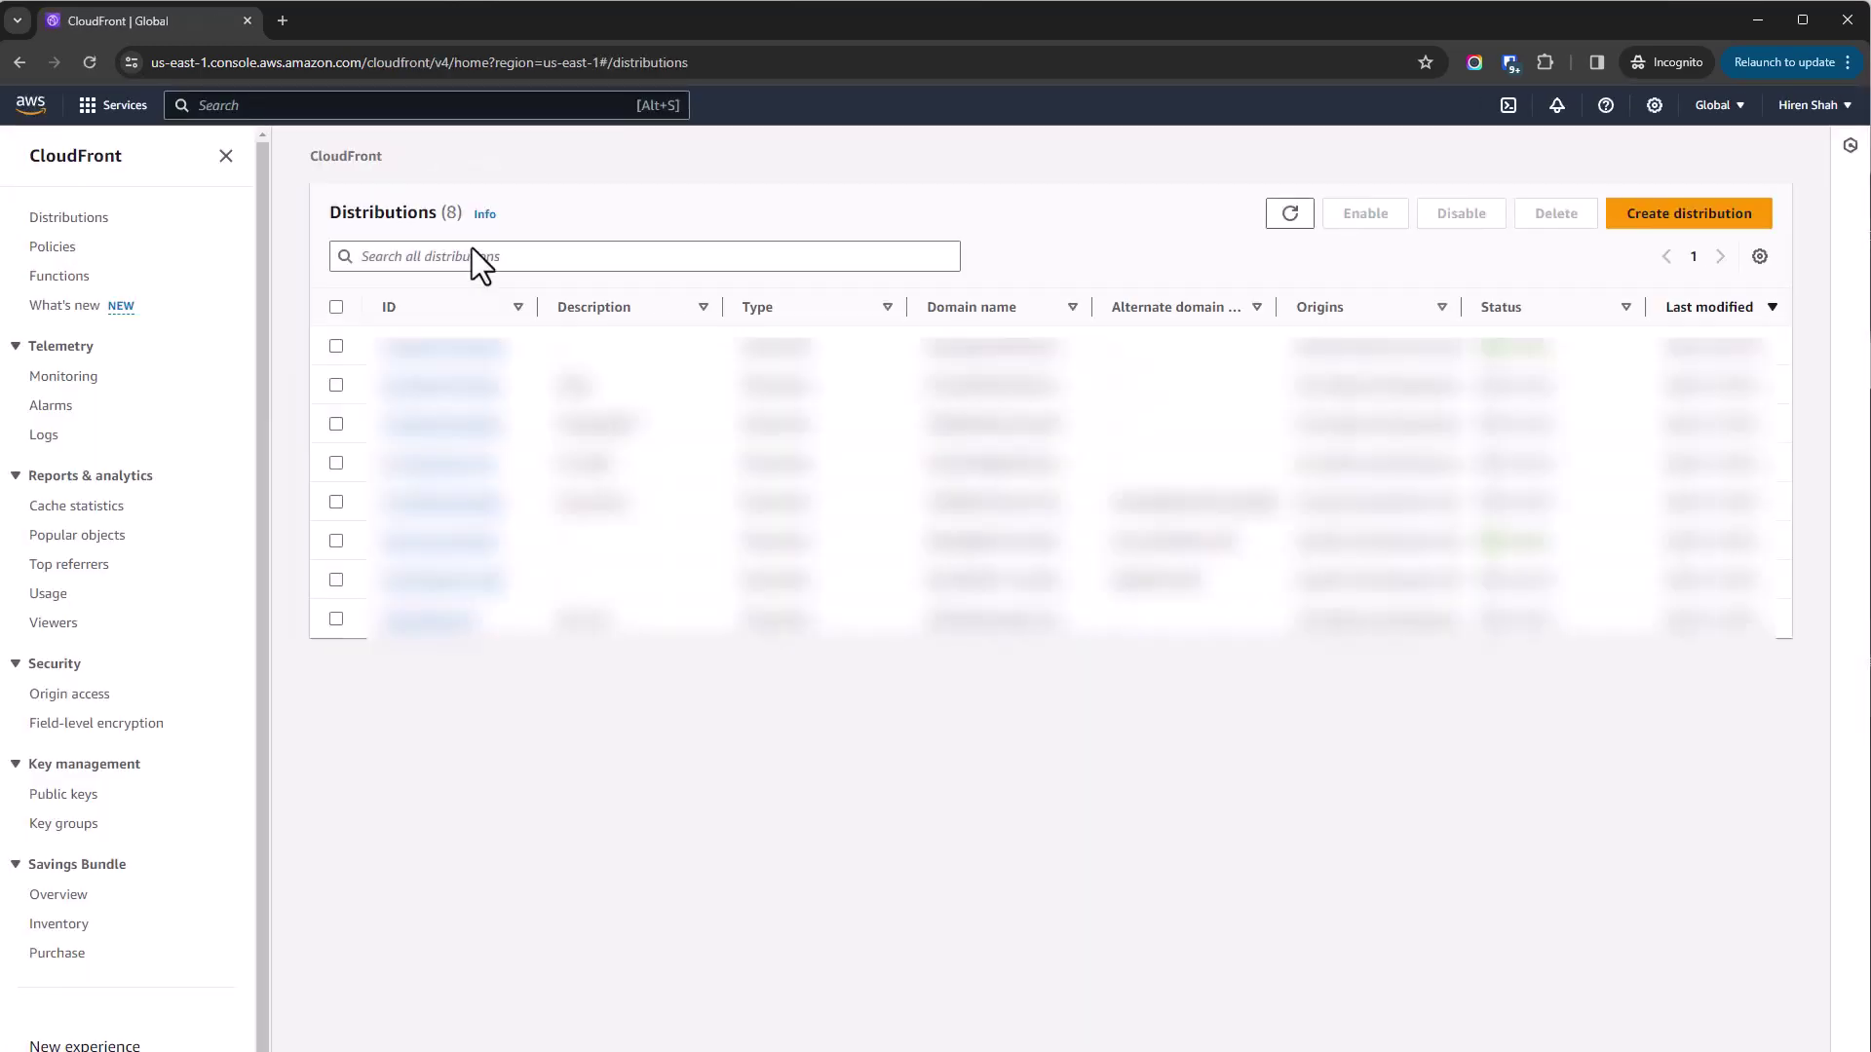
click(1668, 220)
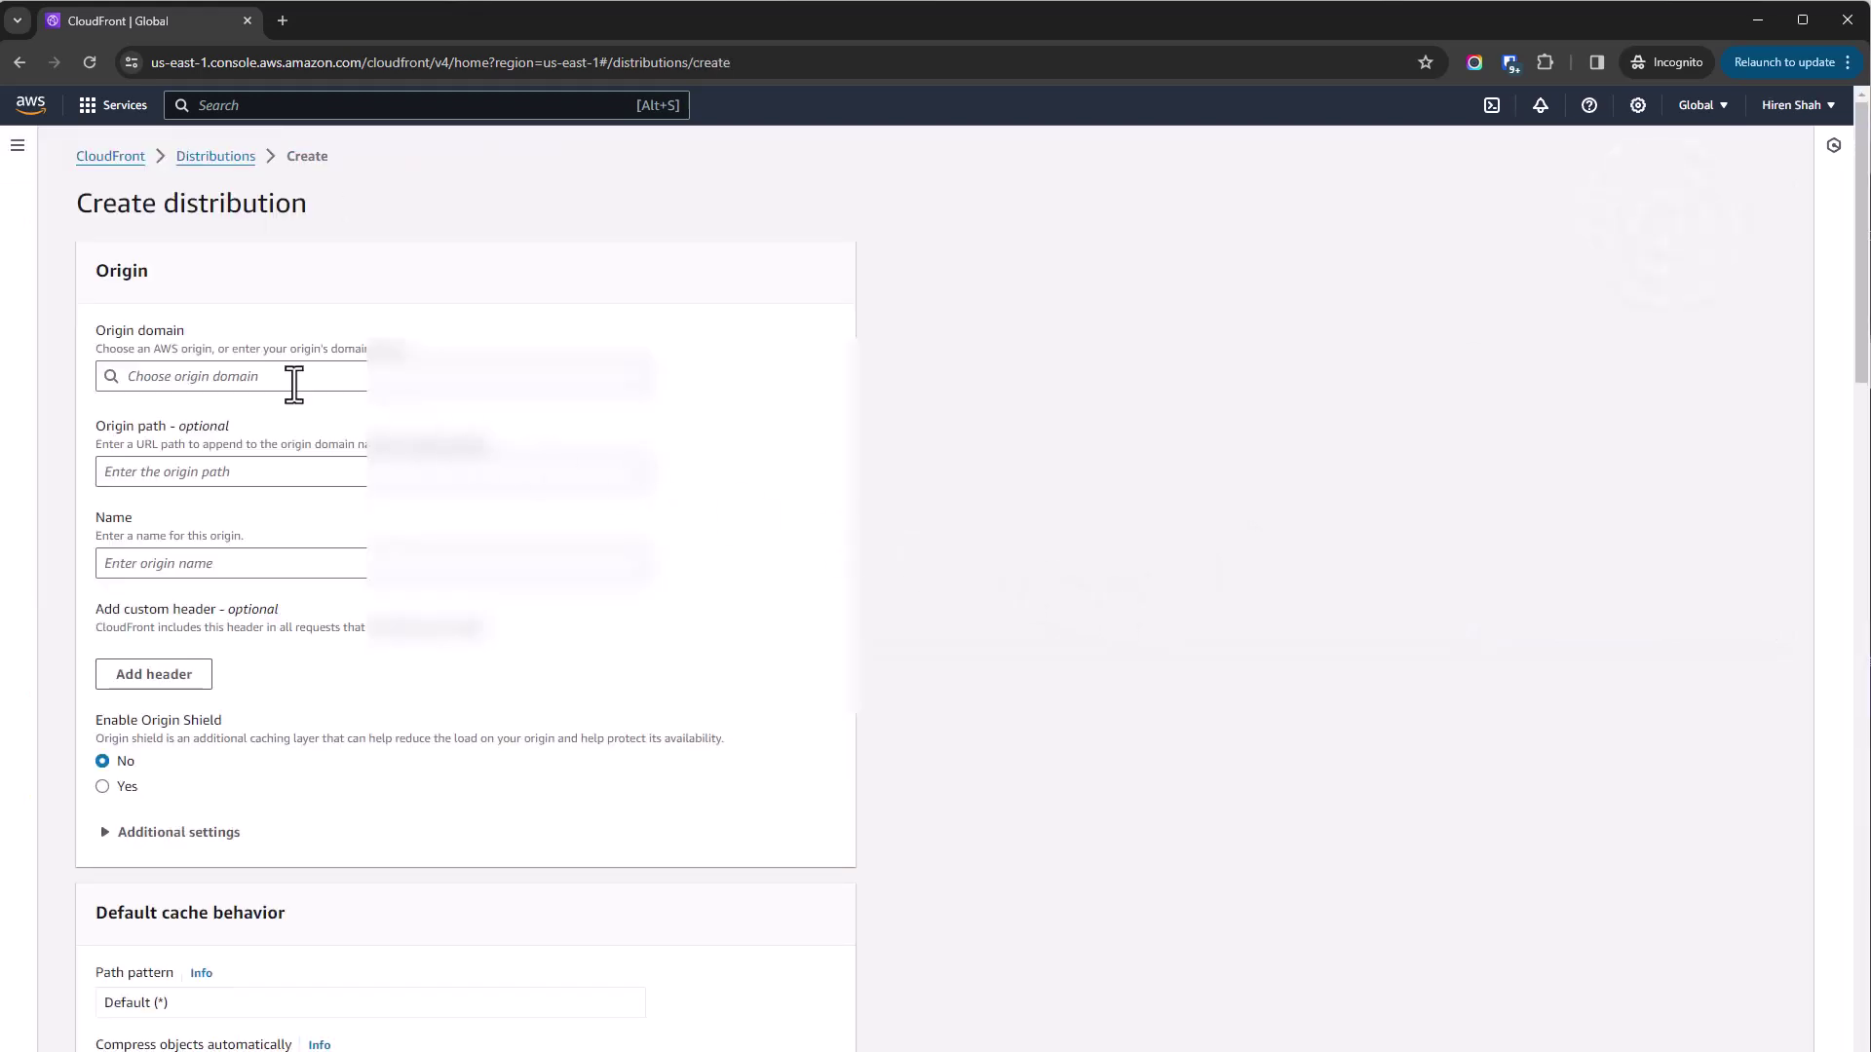
click(293, 380)
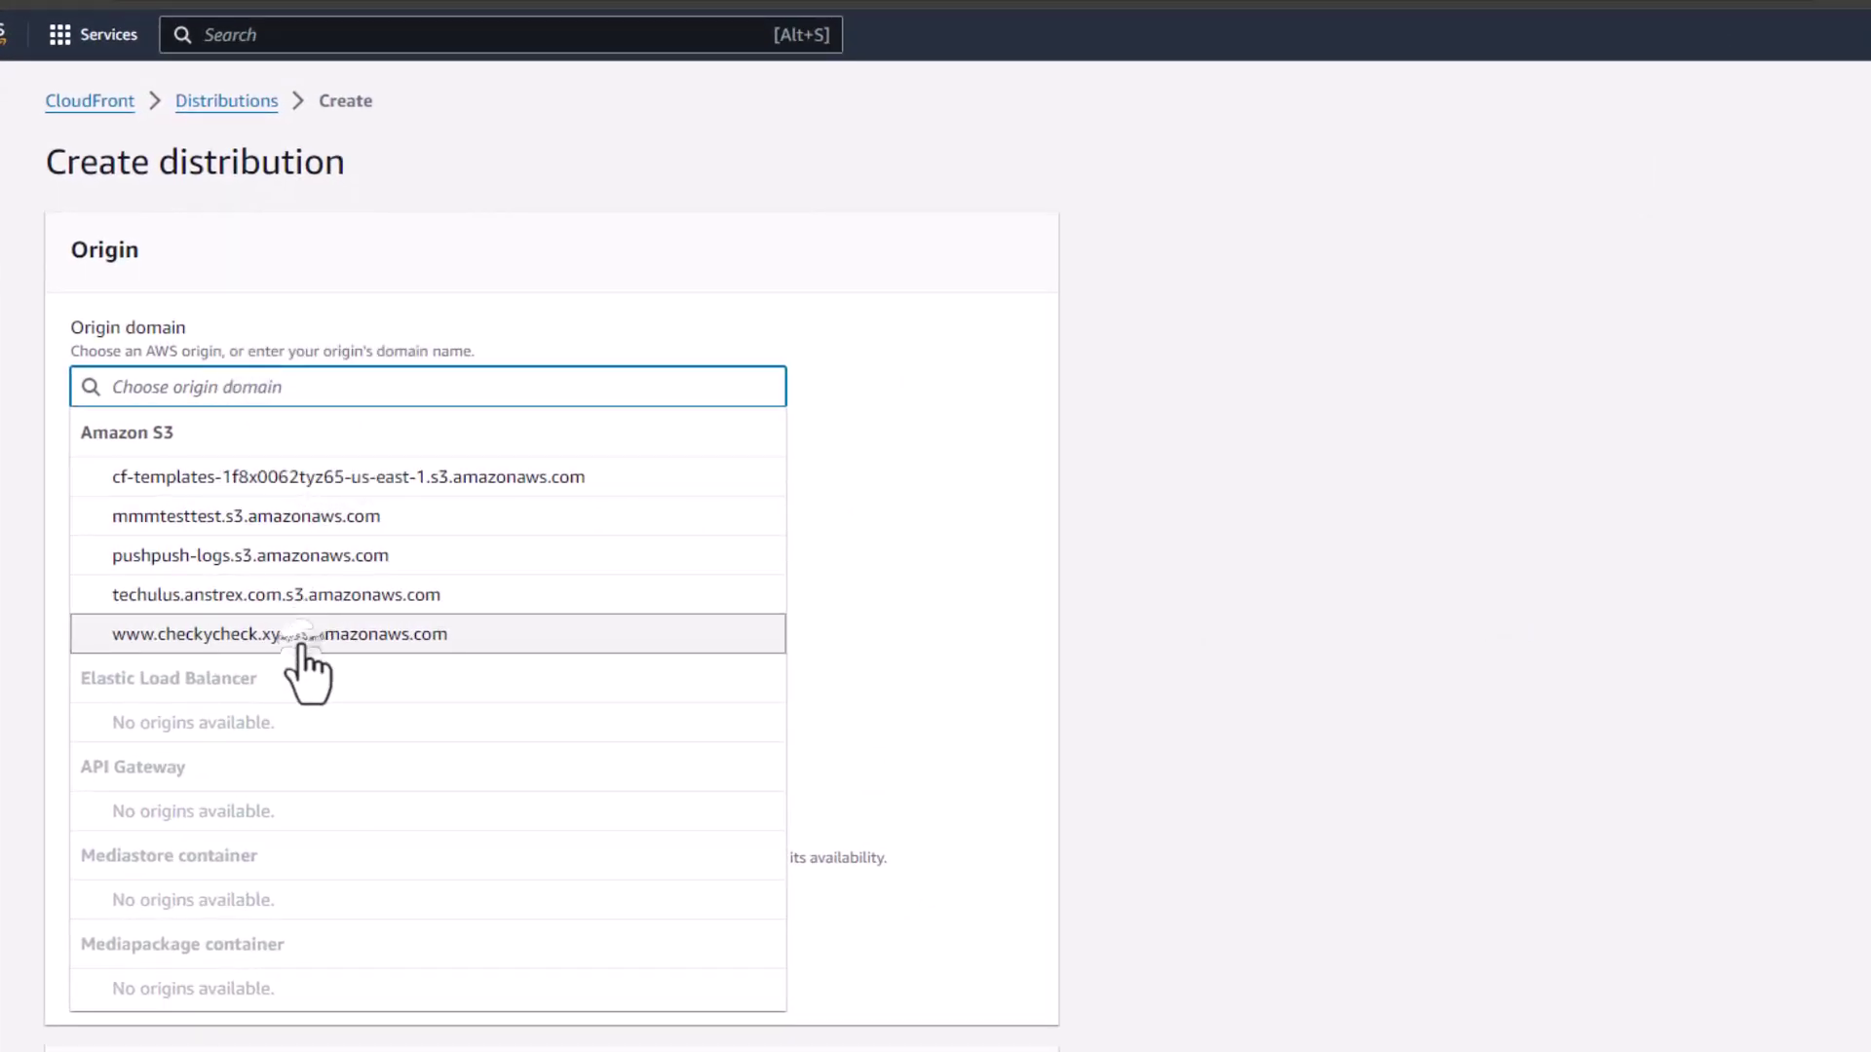
click(302, 643)
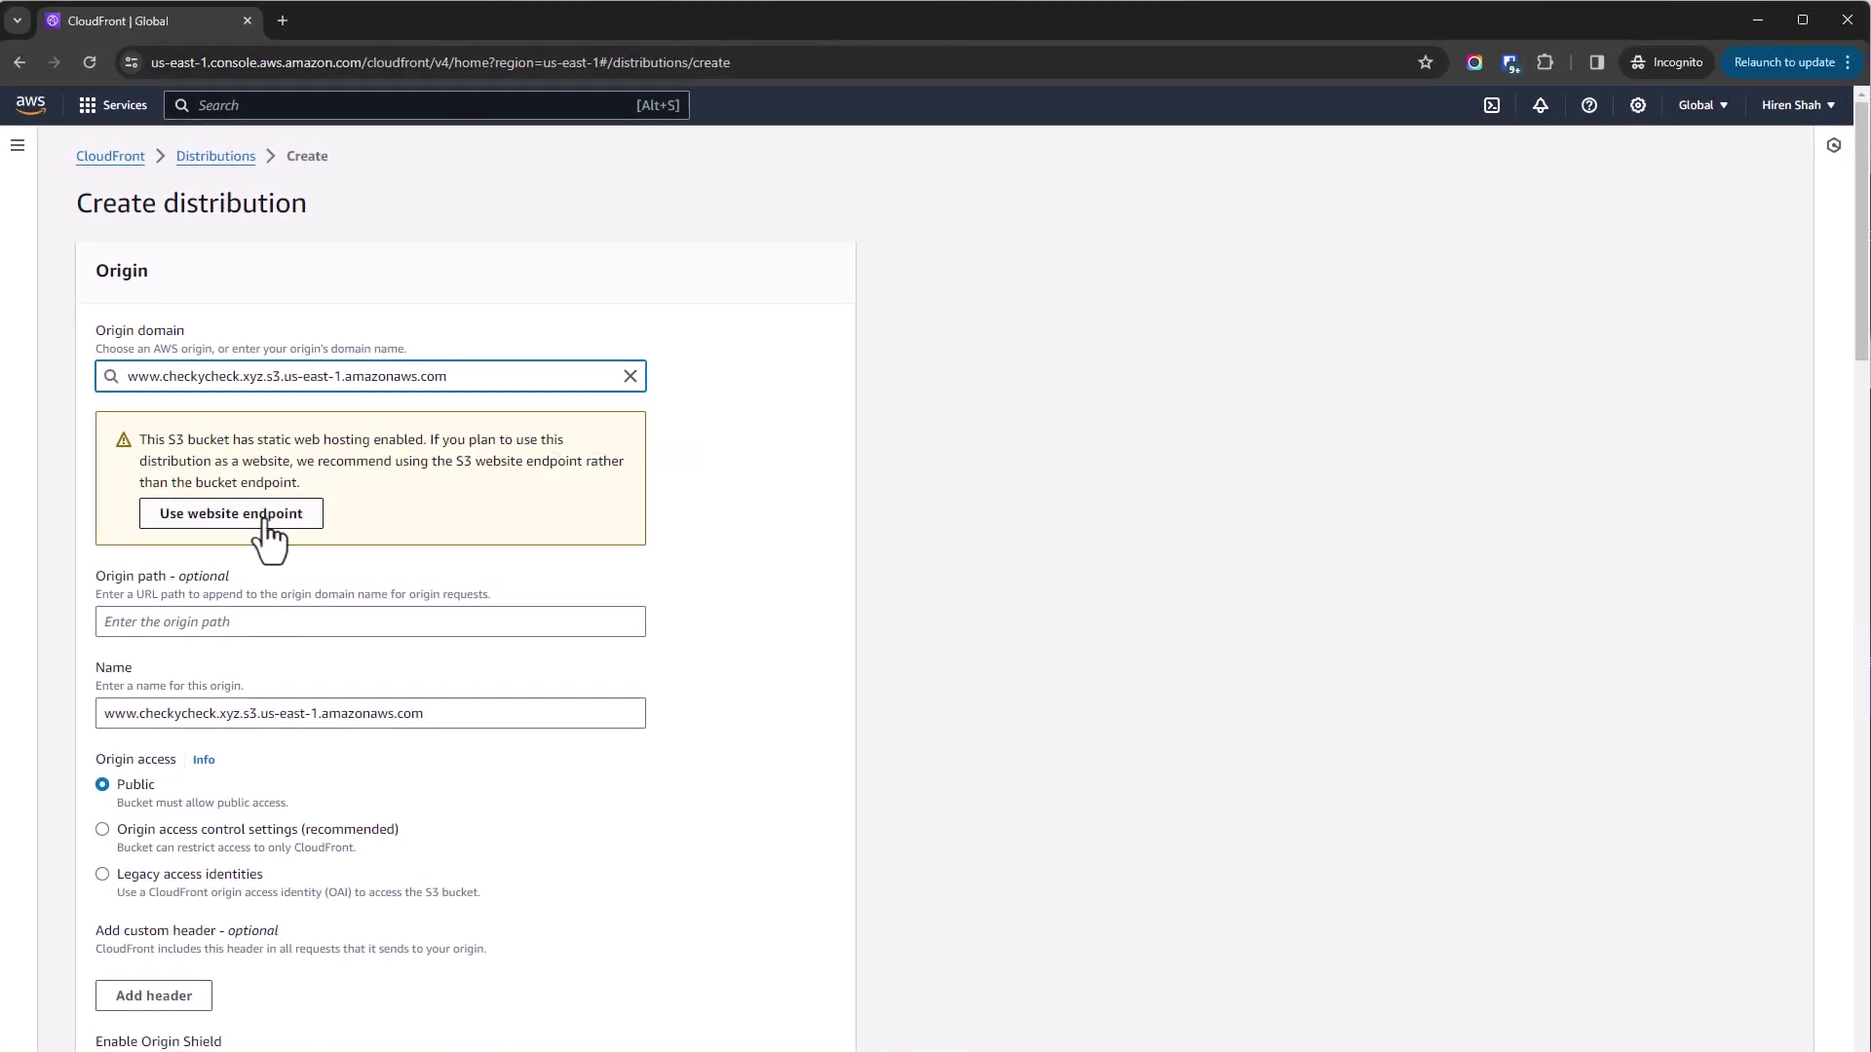
click(231, 514)
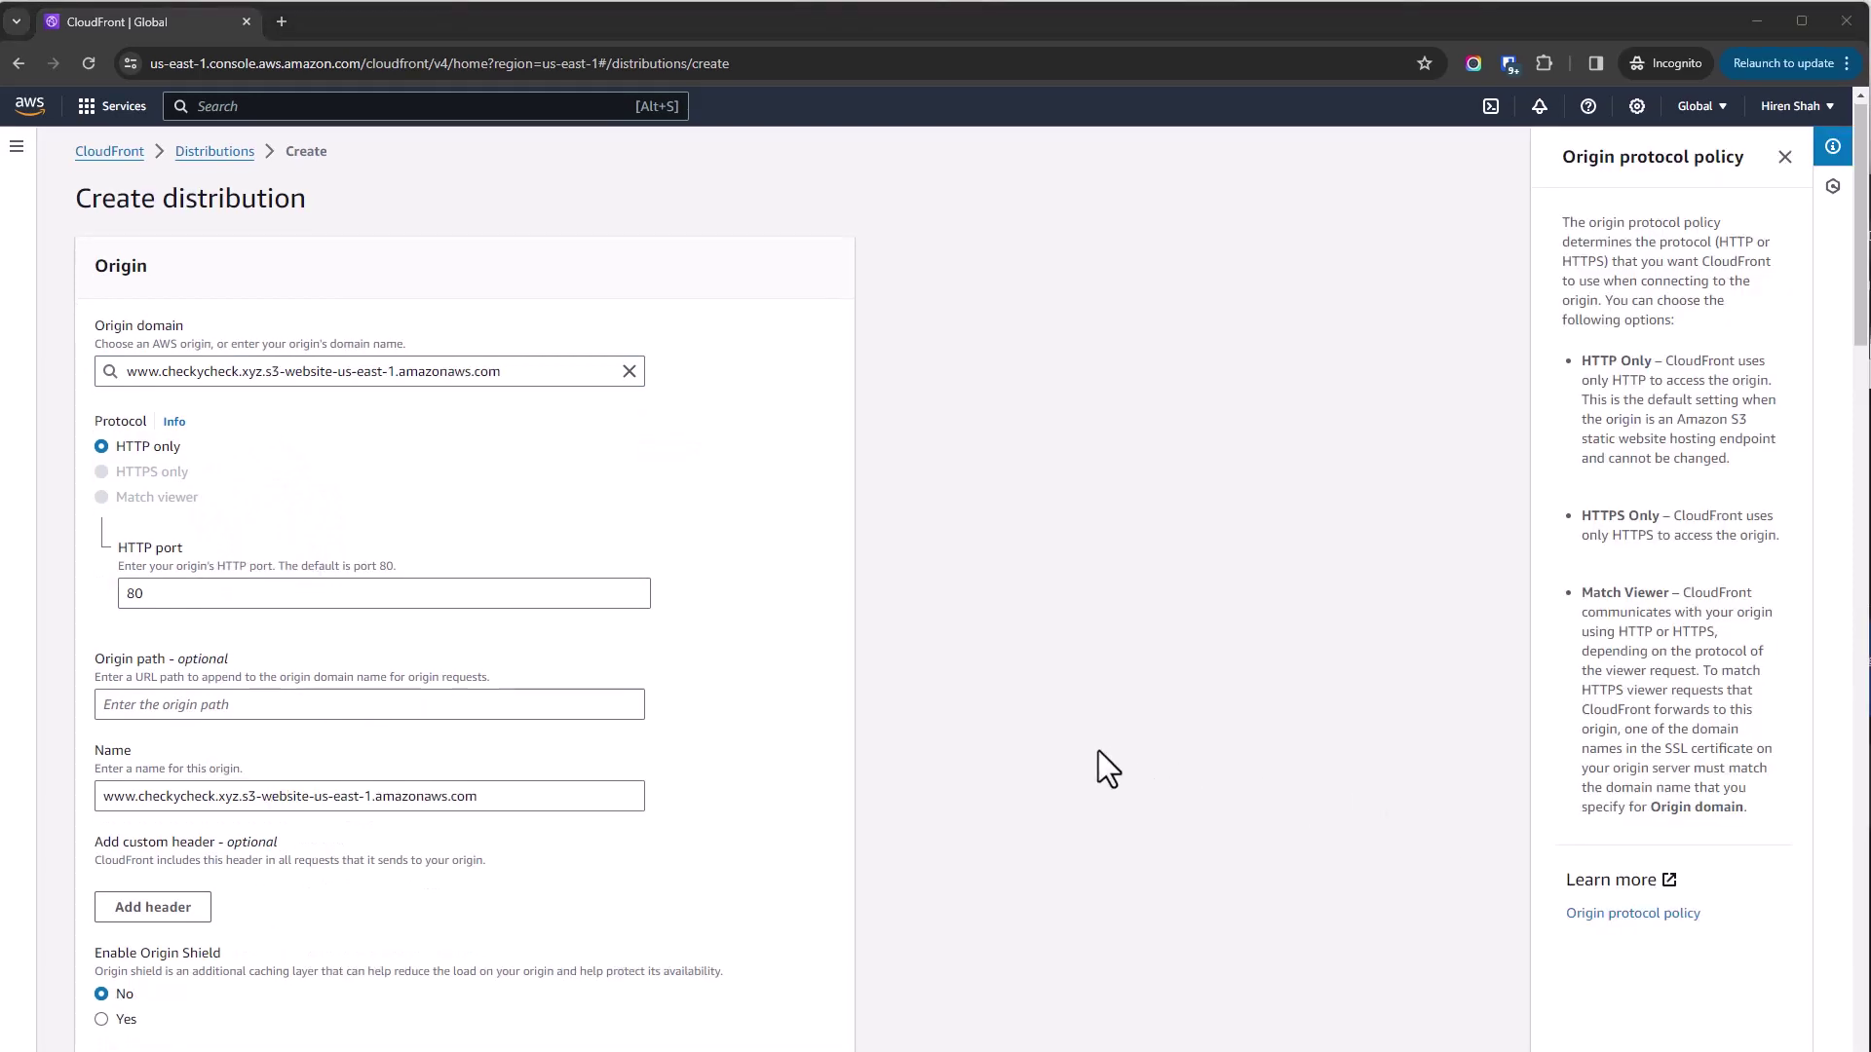
Set the viewer protocol policy to HTTPS only and choose not to enable WAF security protections.
scroll(1098, 750, down, 5)
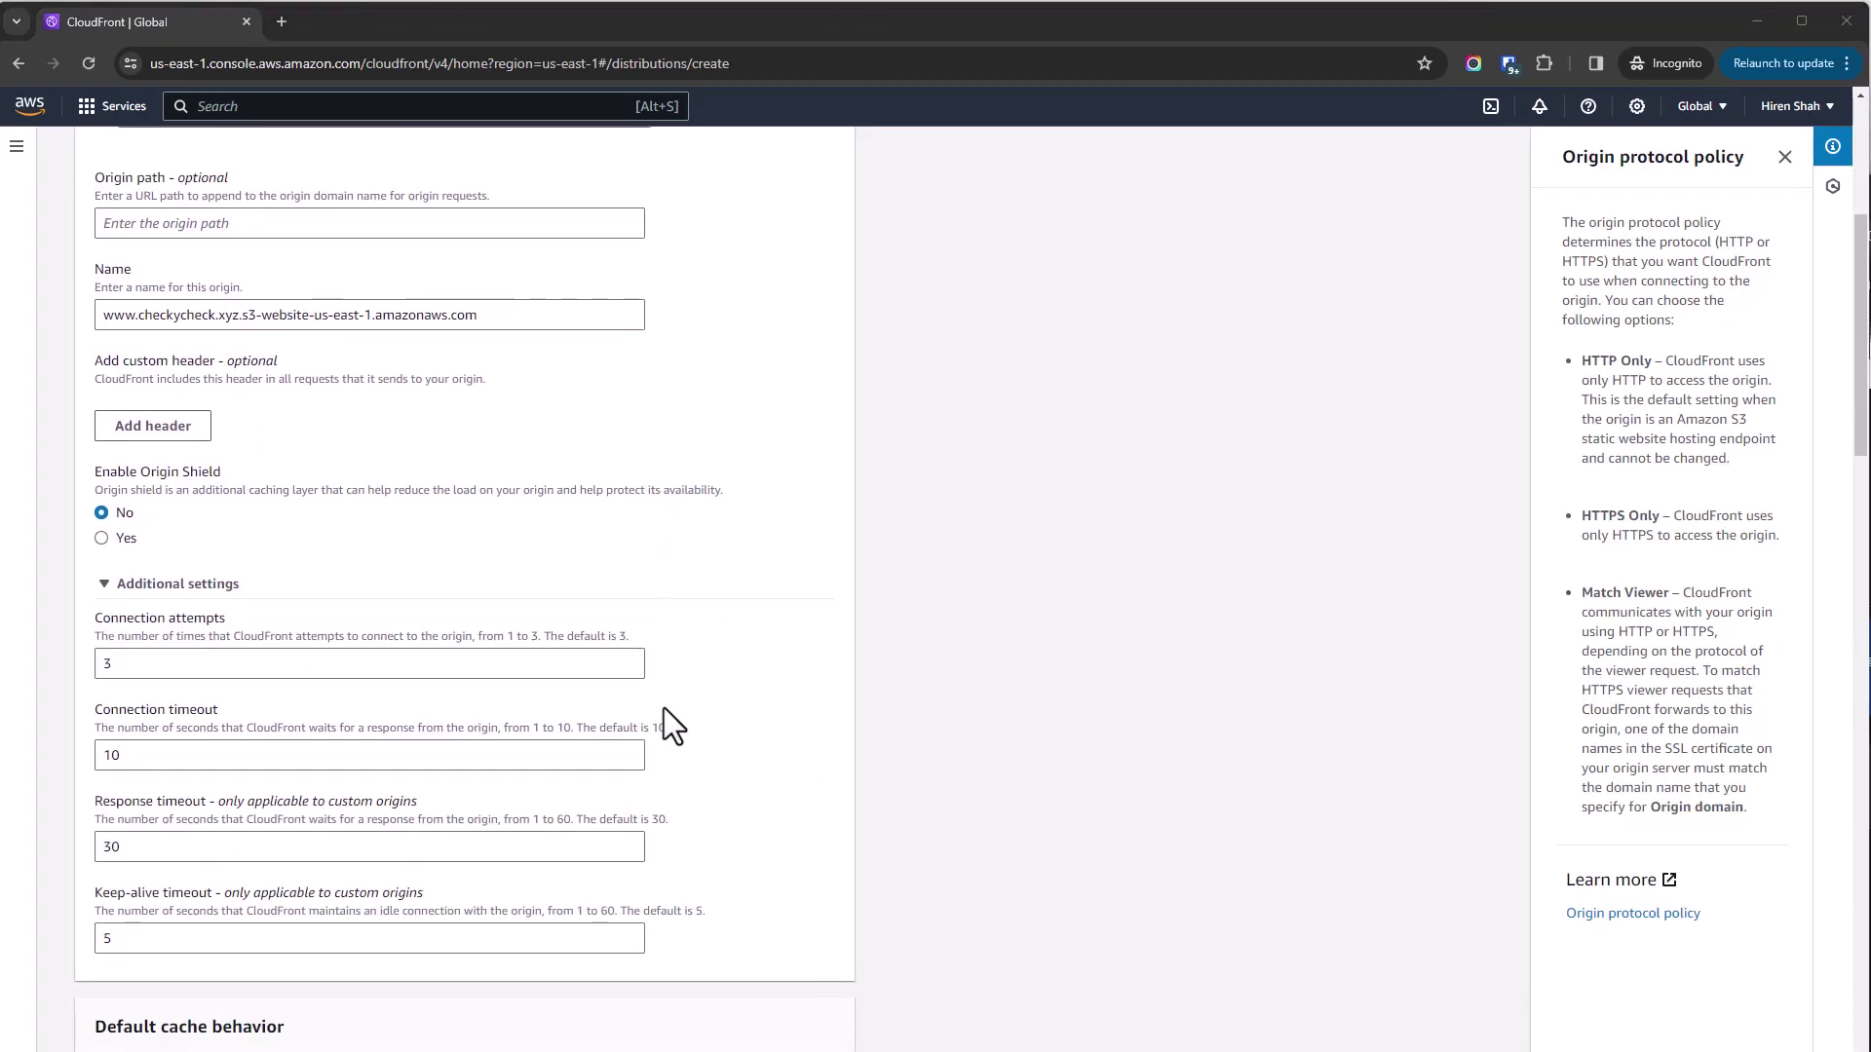
scroll(664, 709, down, 2)
scroll(663, 708, down, 3)
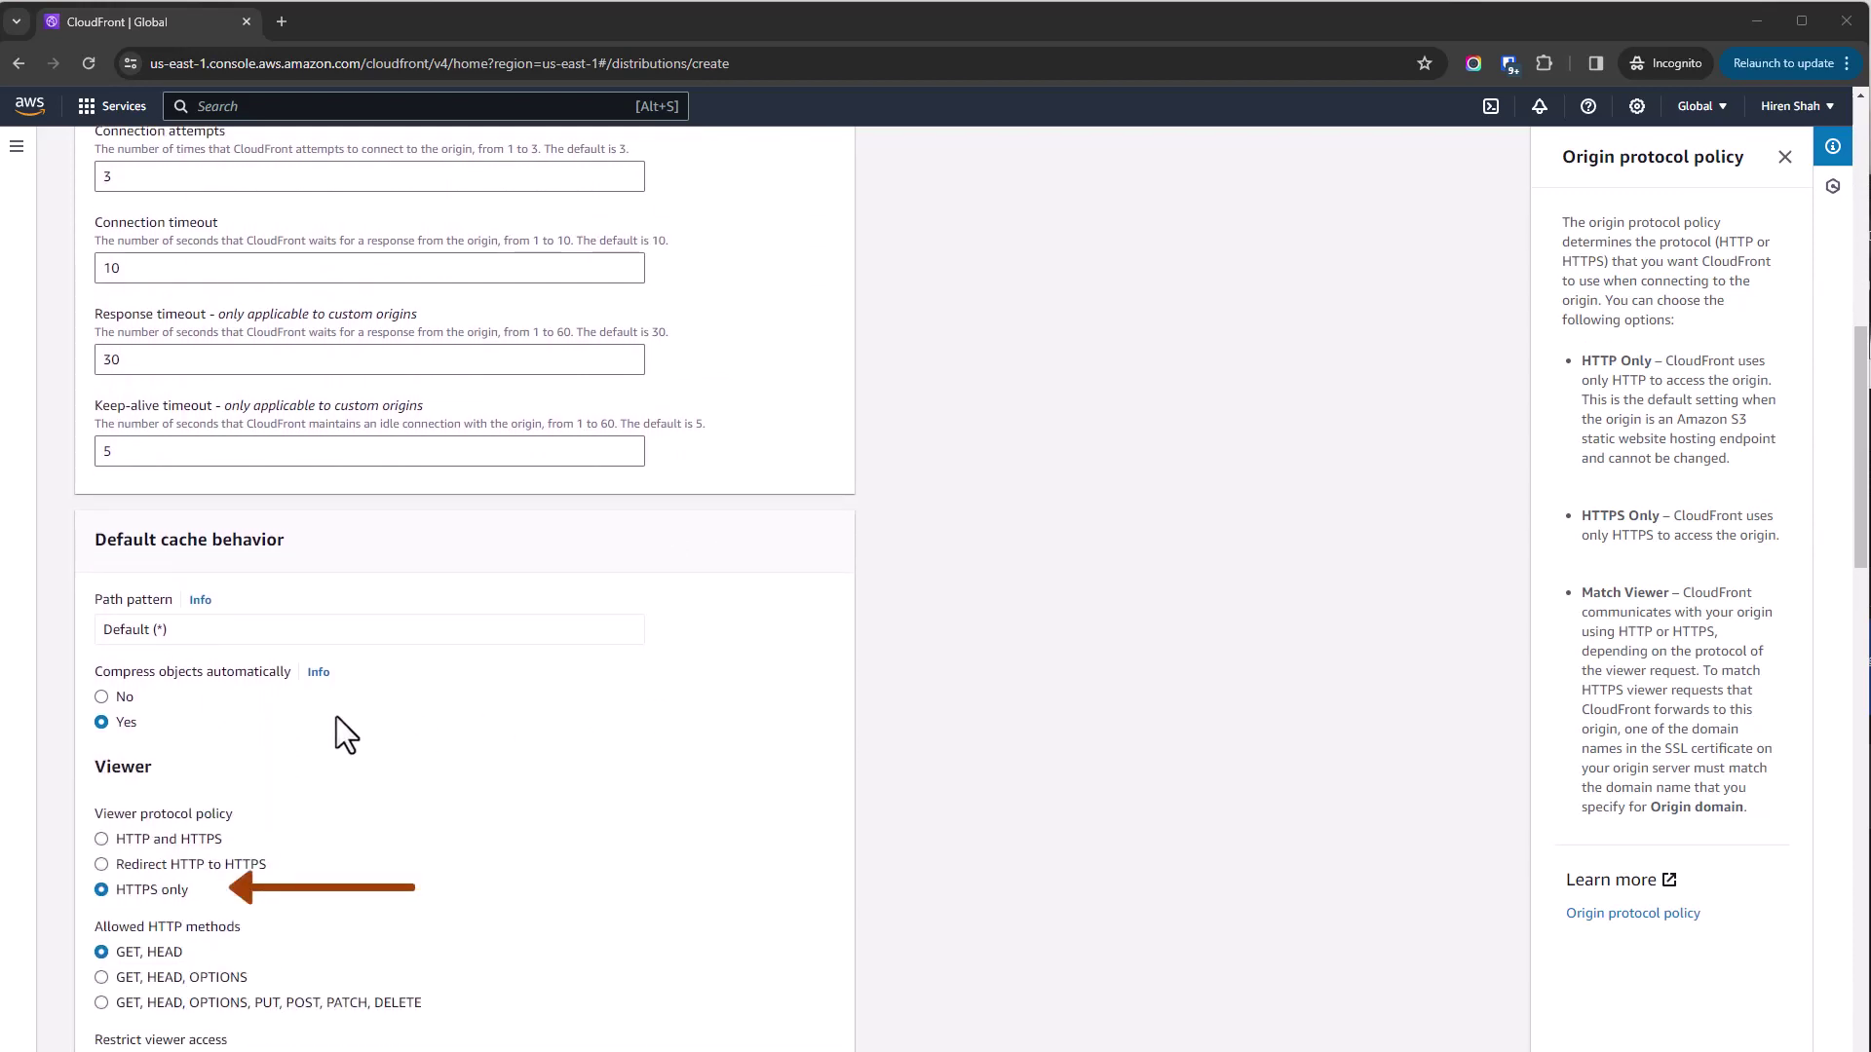
scroll(255, 718, down, 6)
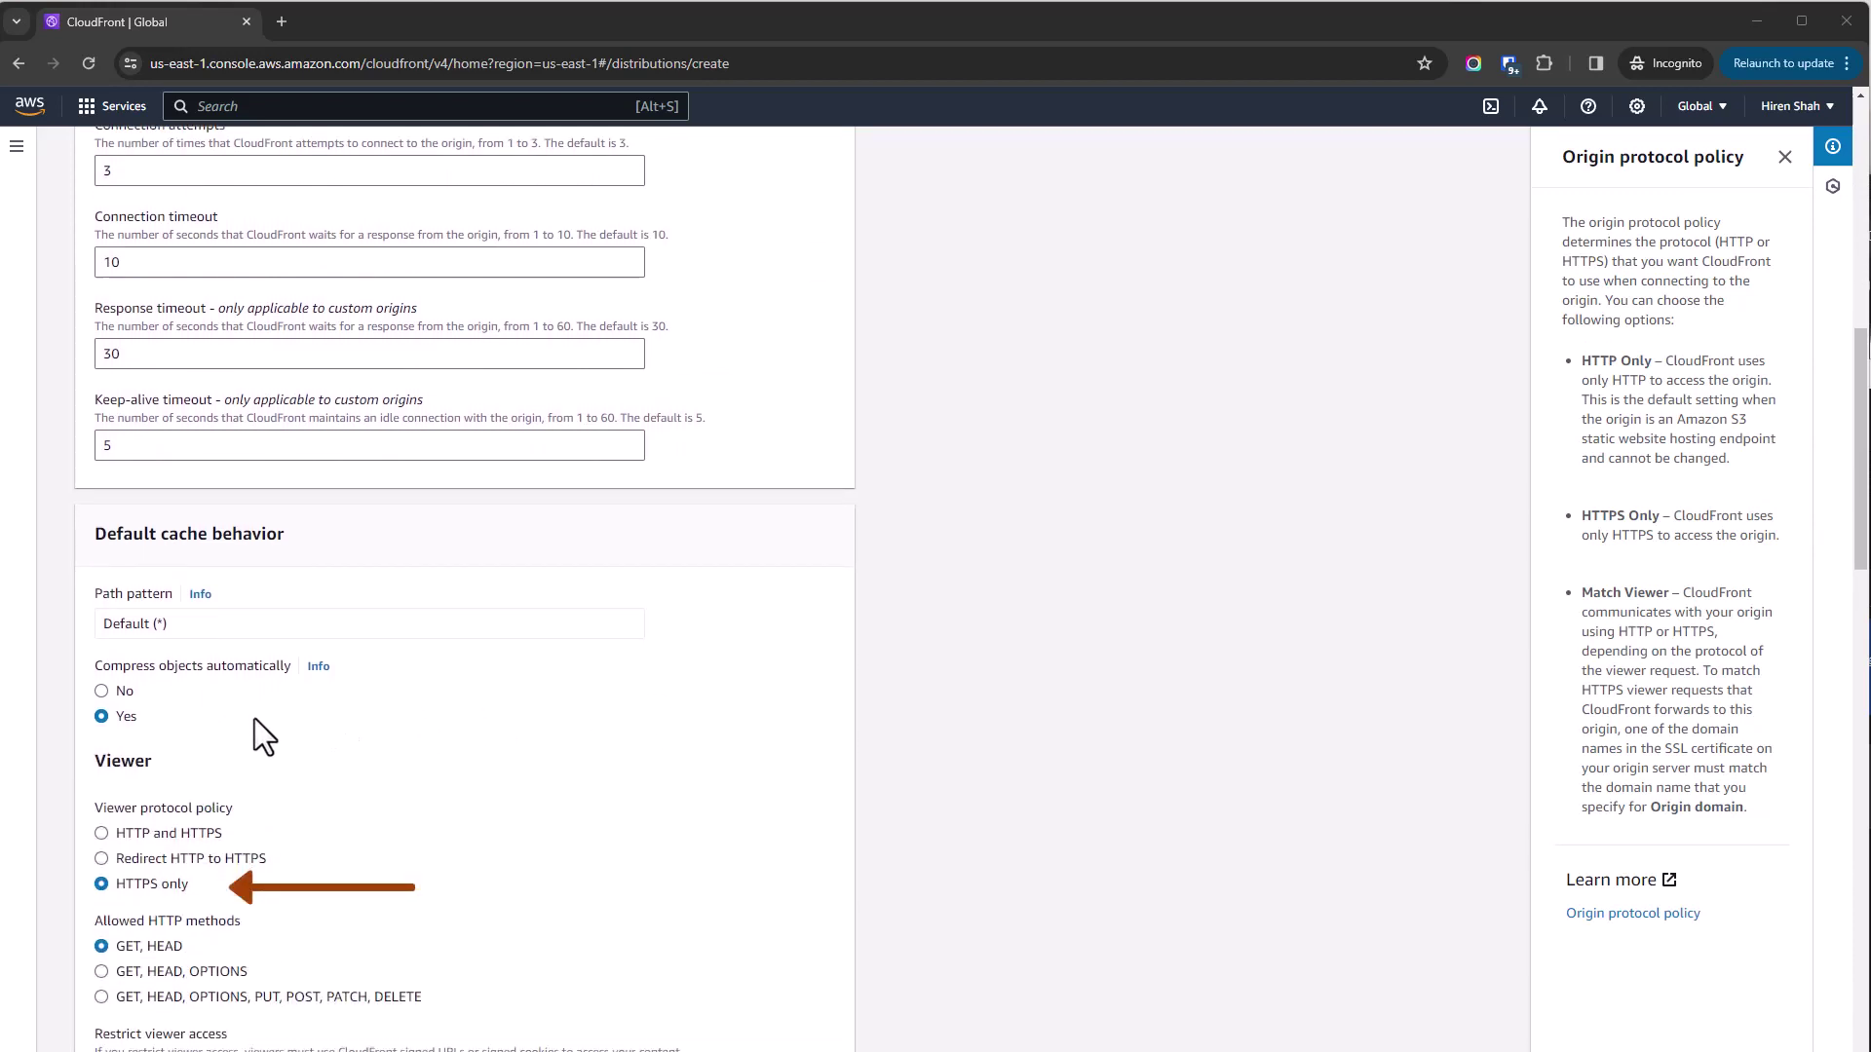
scroll(488, 783, down, 7)
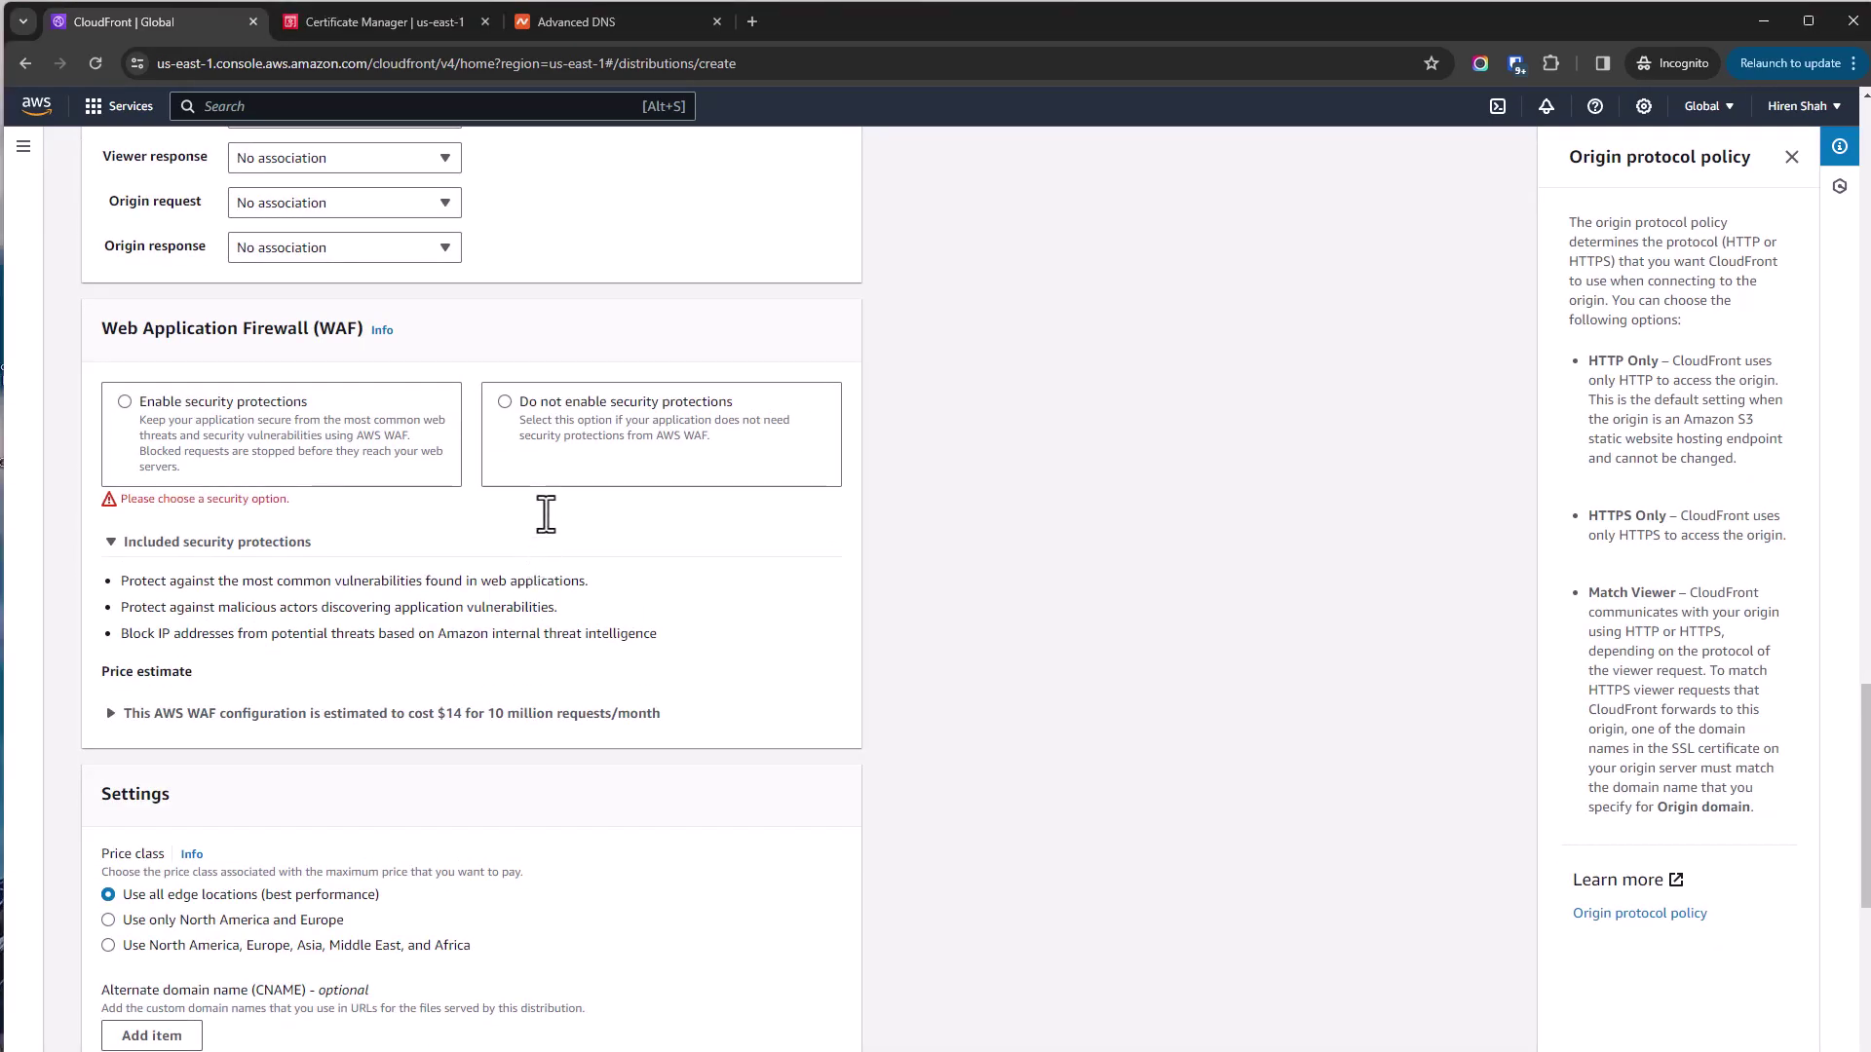
click(556, 454)
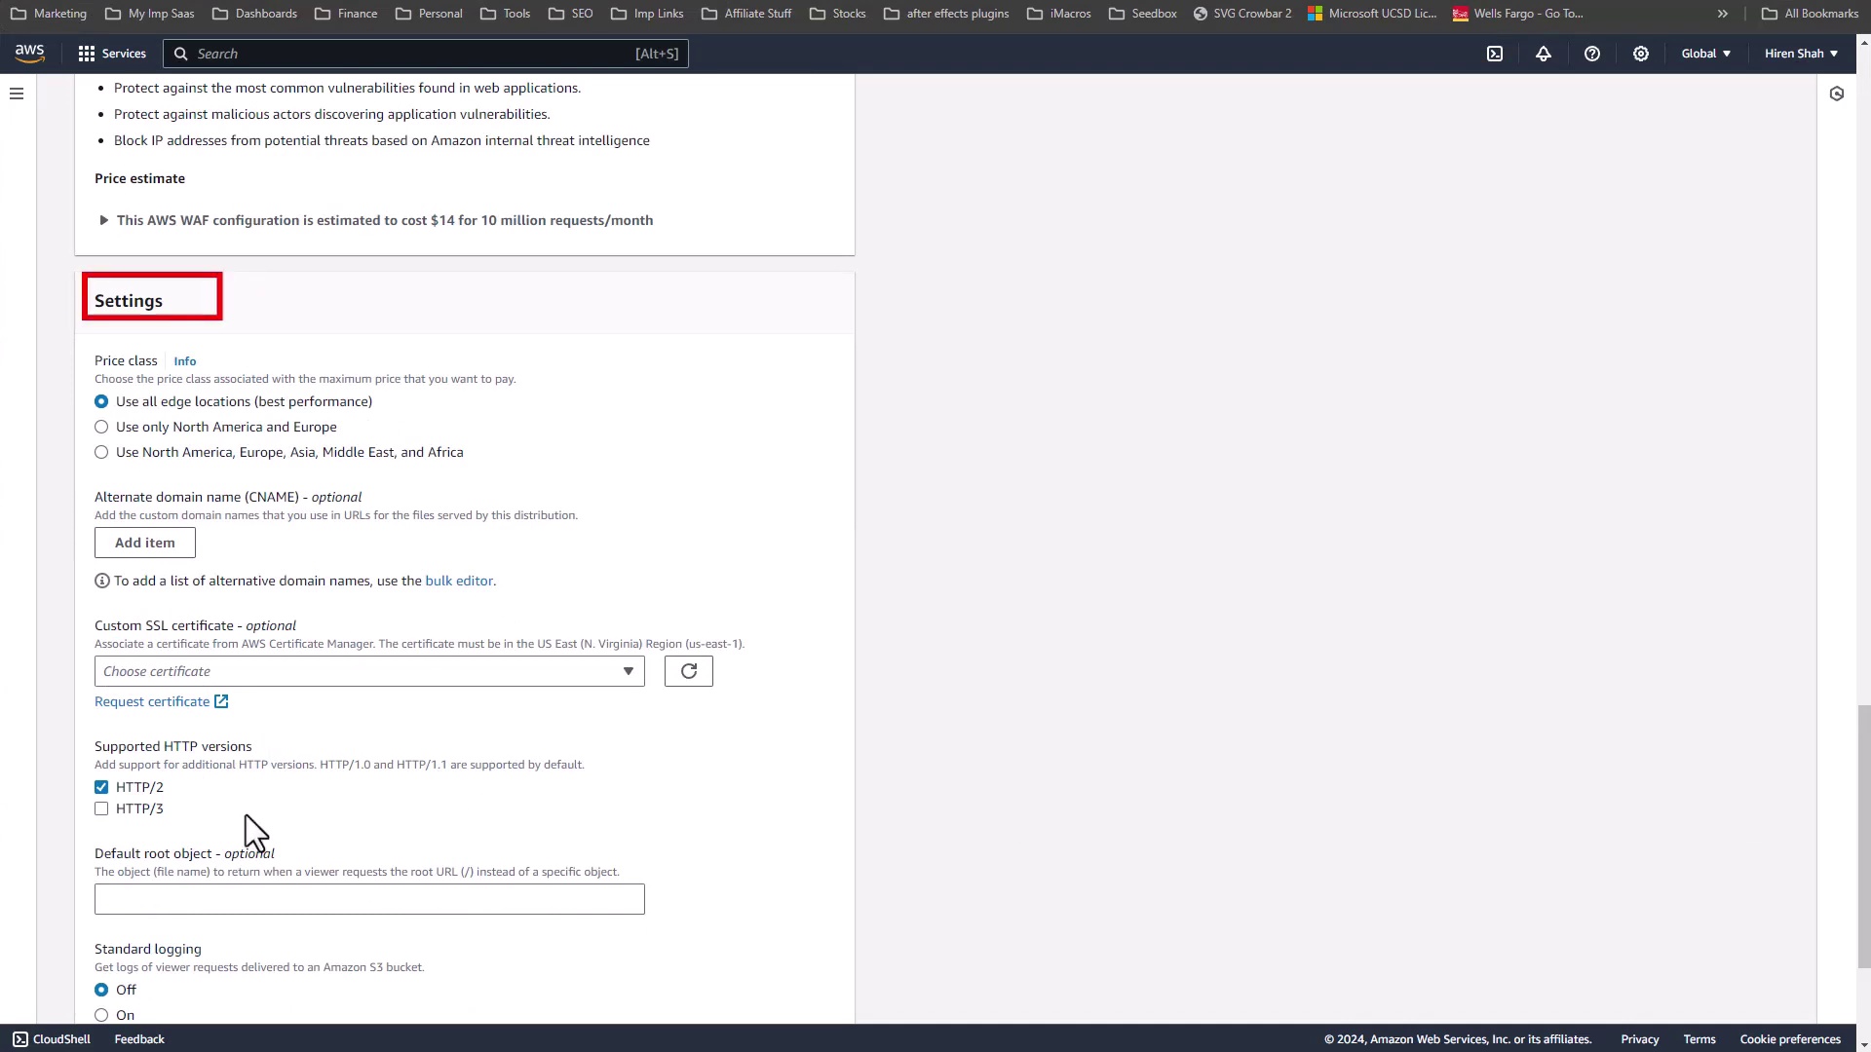
click(159, 546)
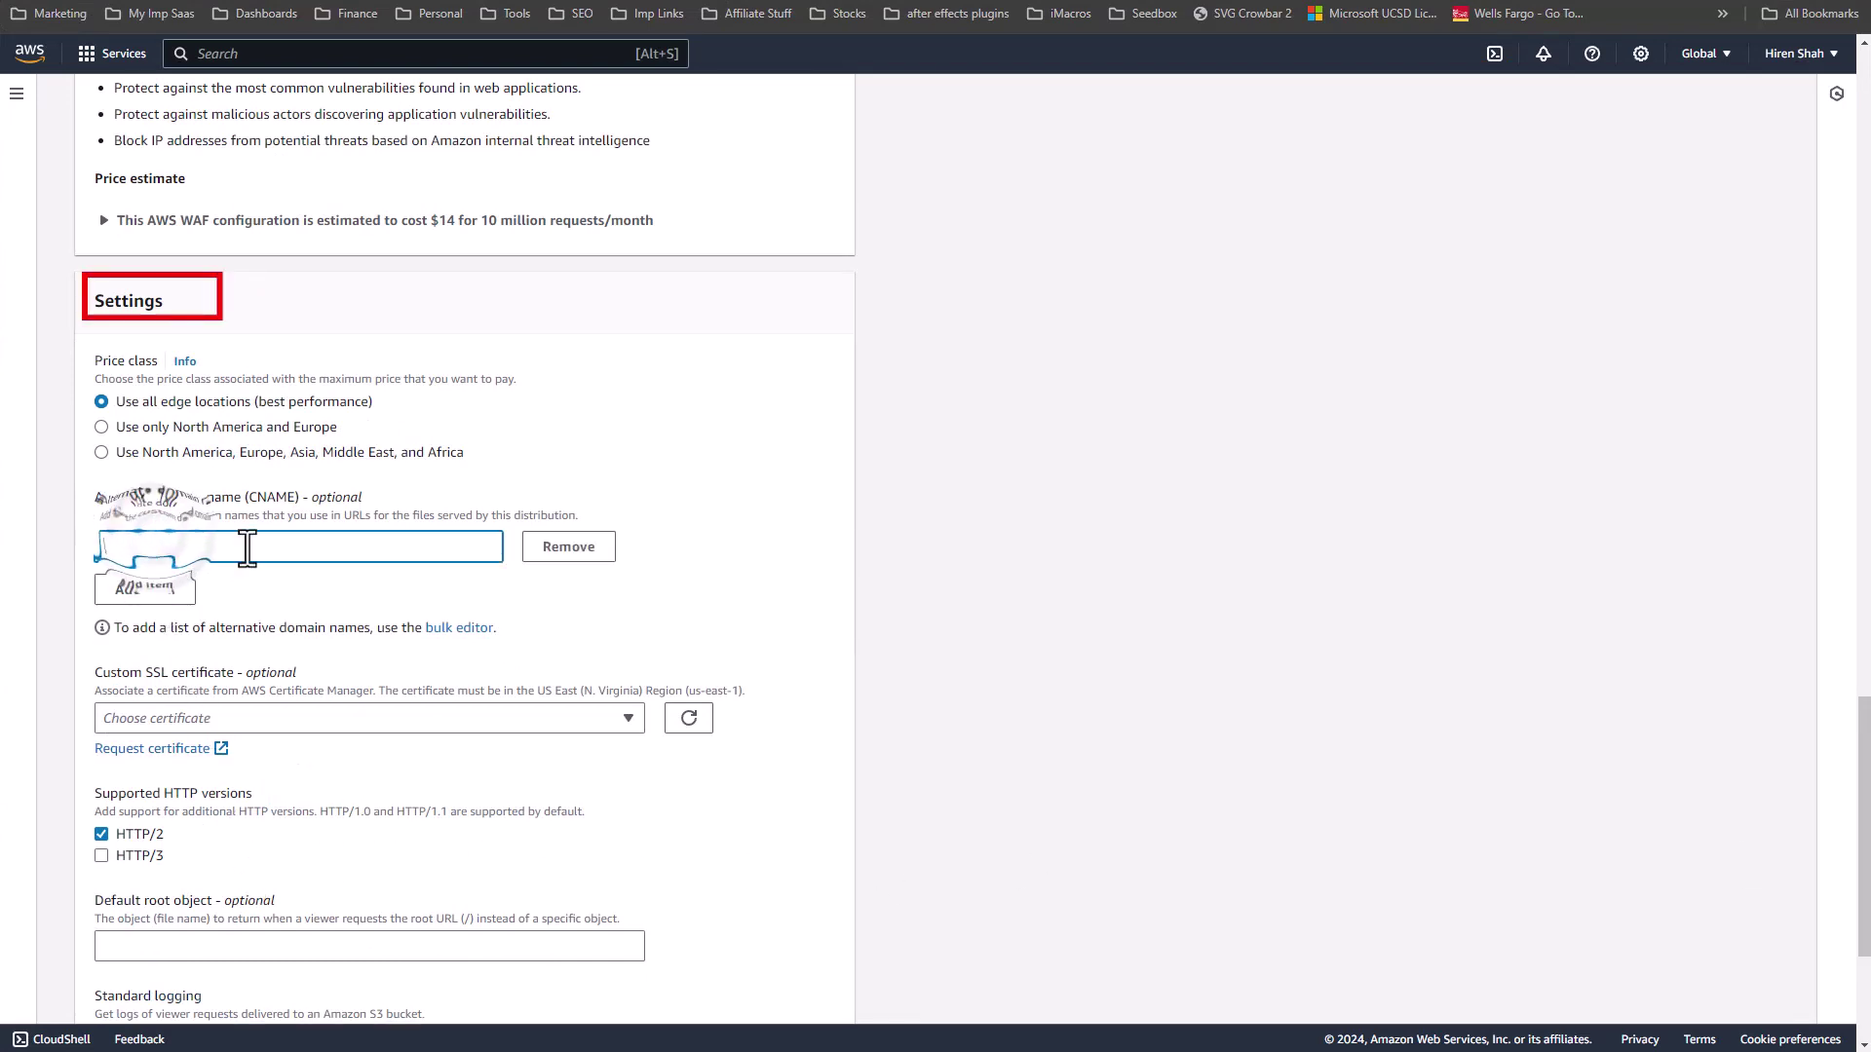
text(www.che)
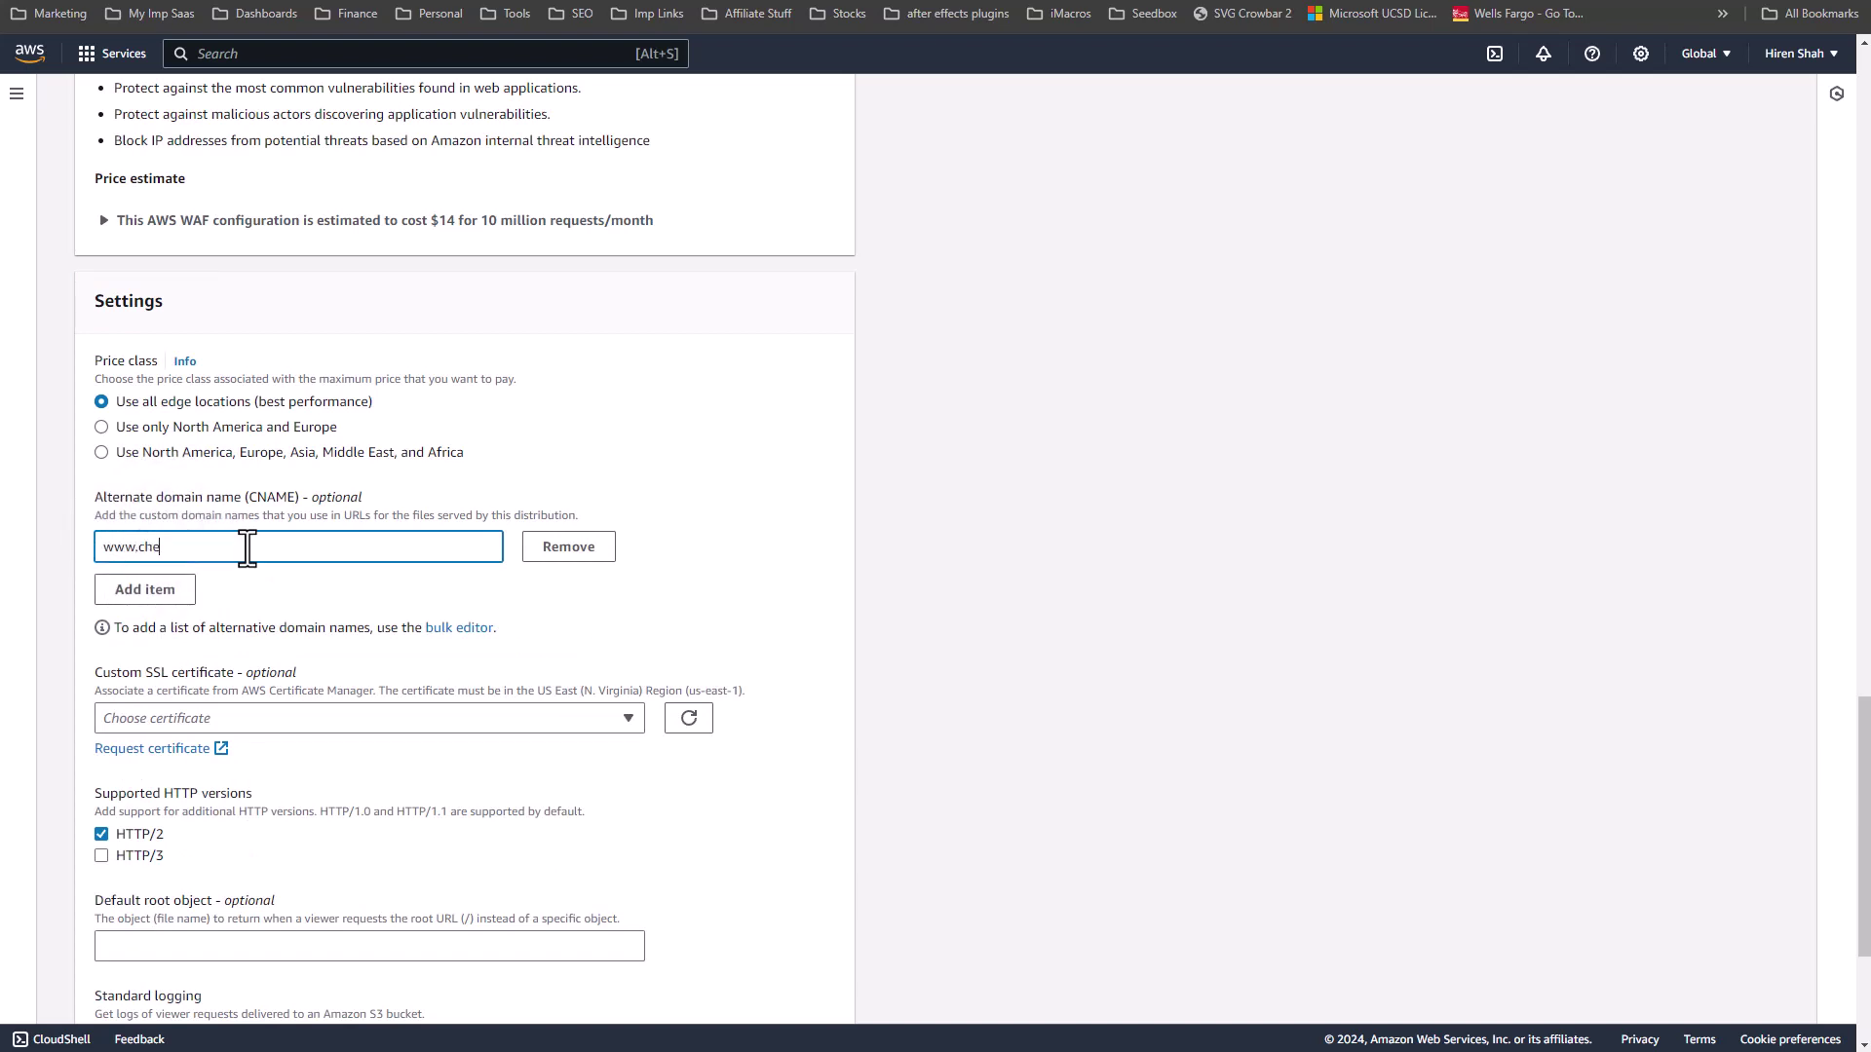
text(ckycheck.xyz)
click(475, 731)
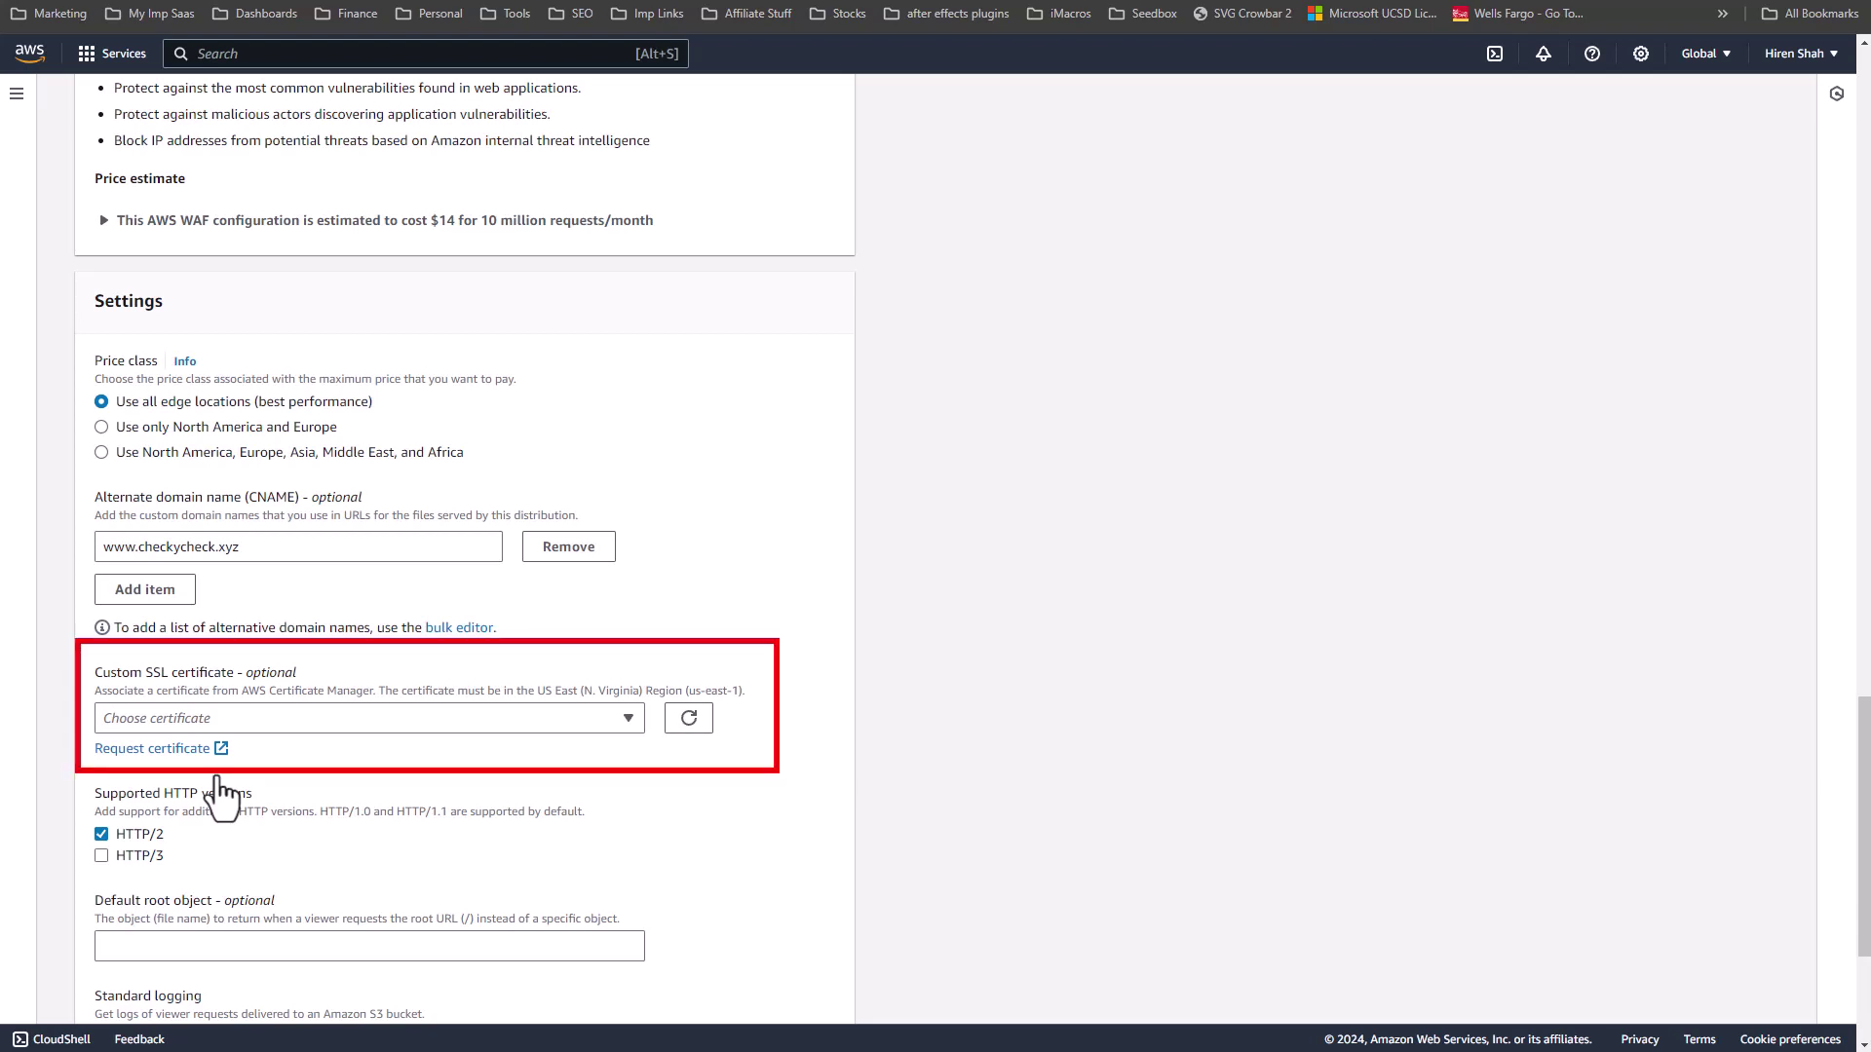
click(164, 749)
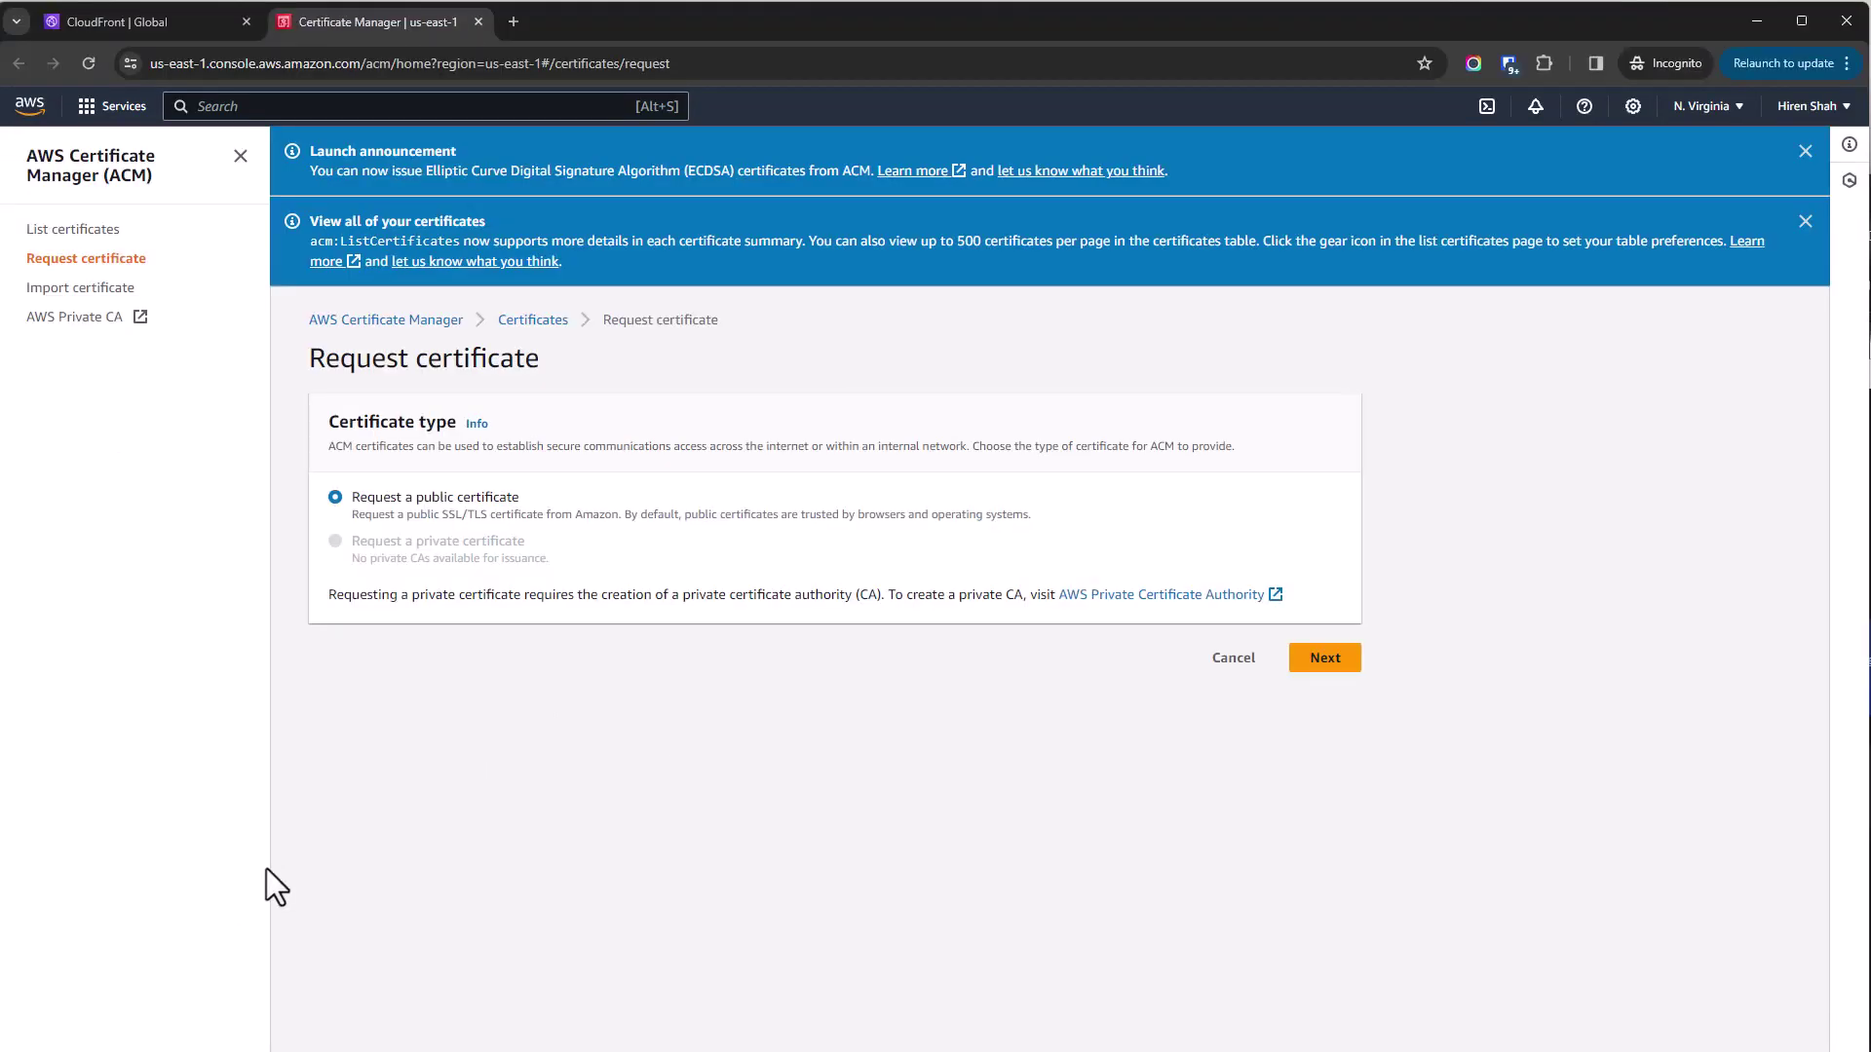
click(1331, 663)
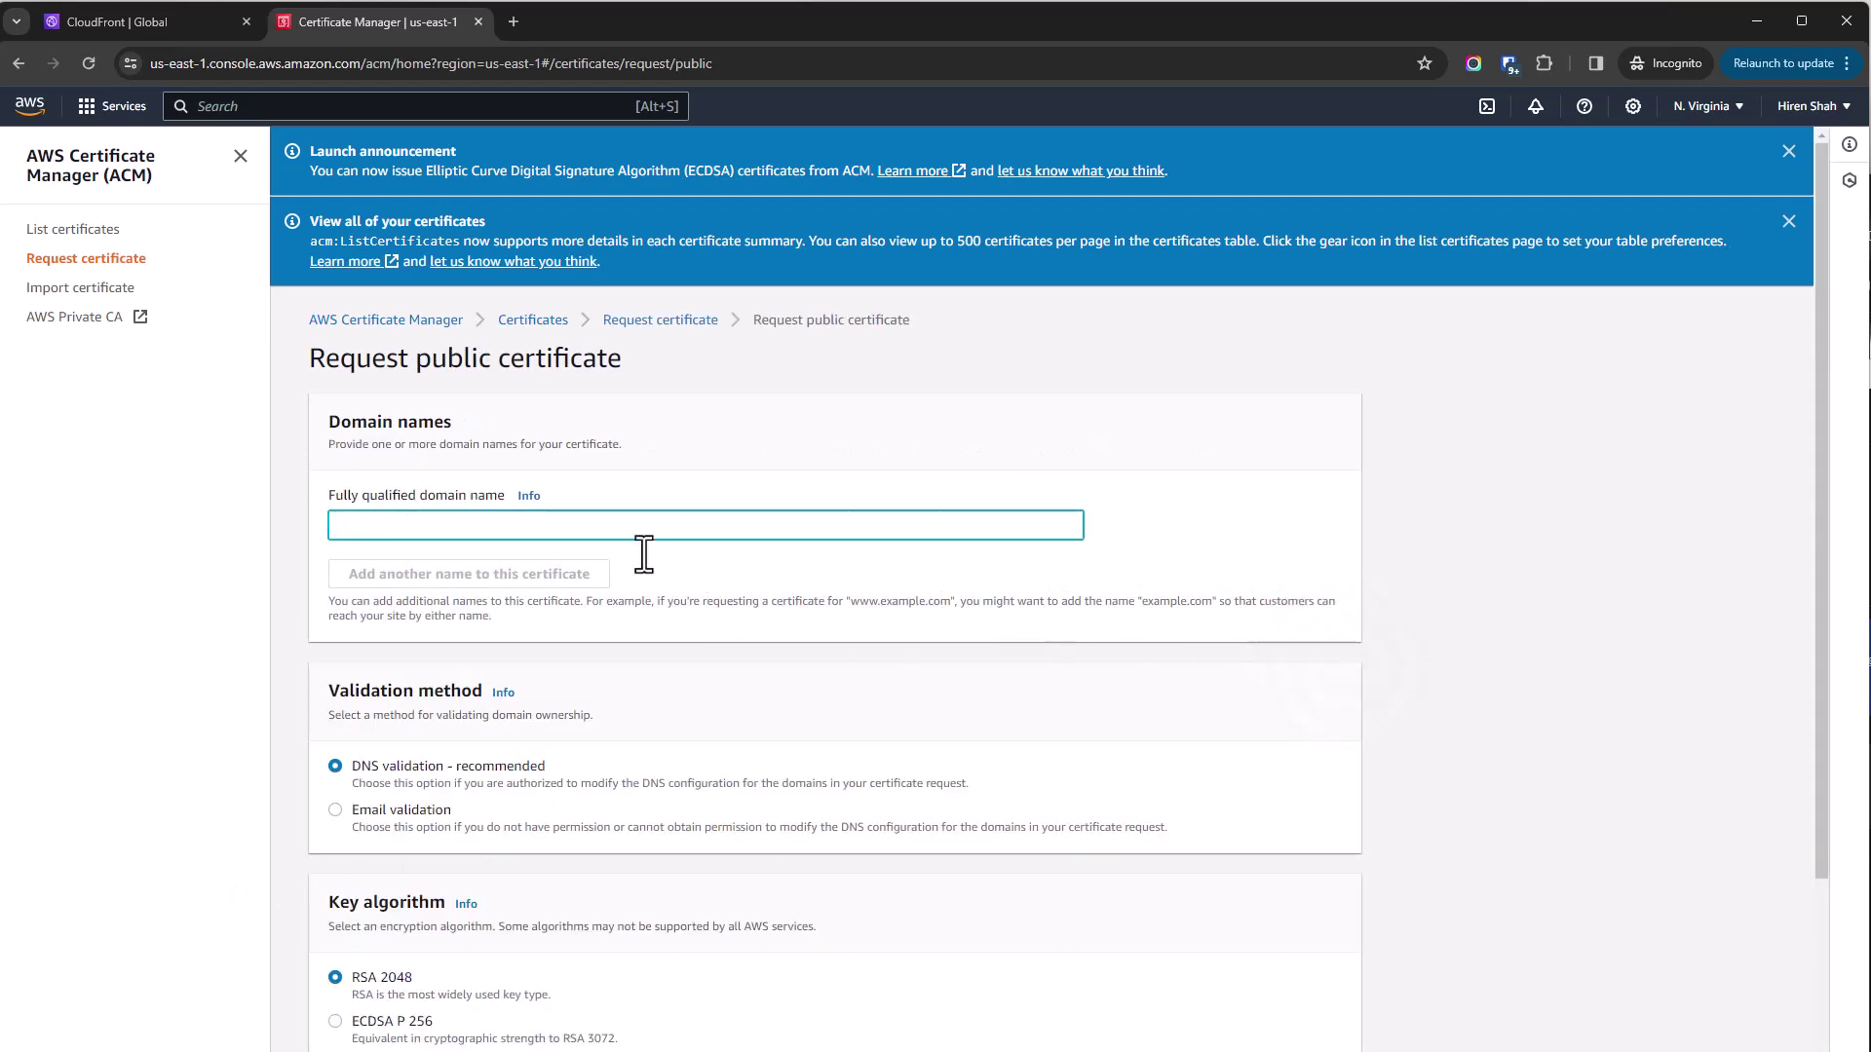
text(www.ch)
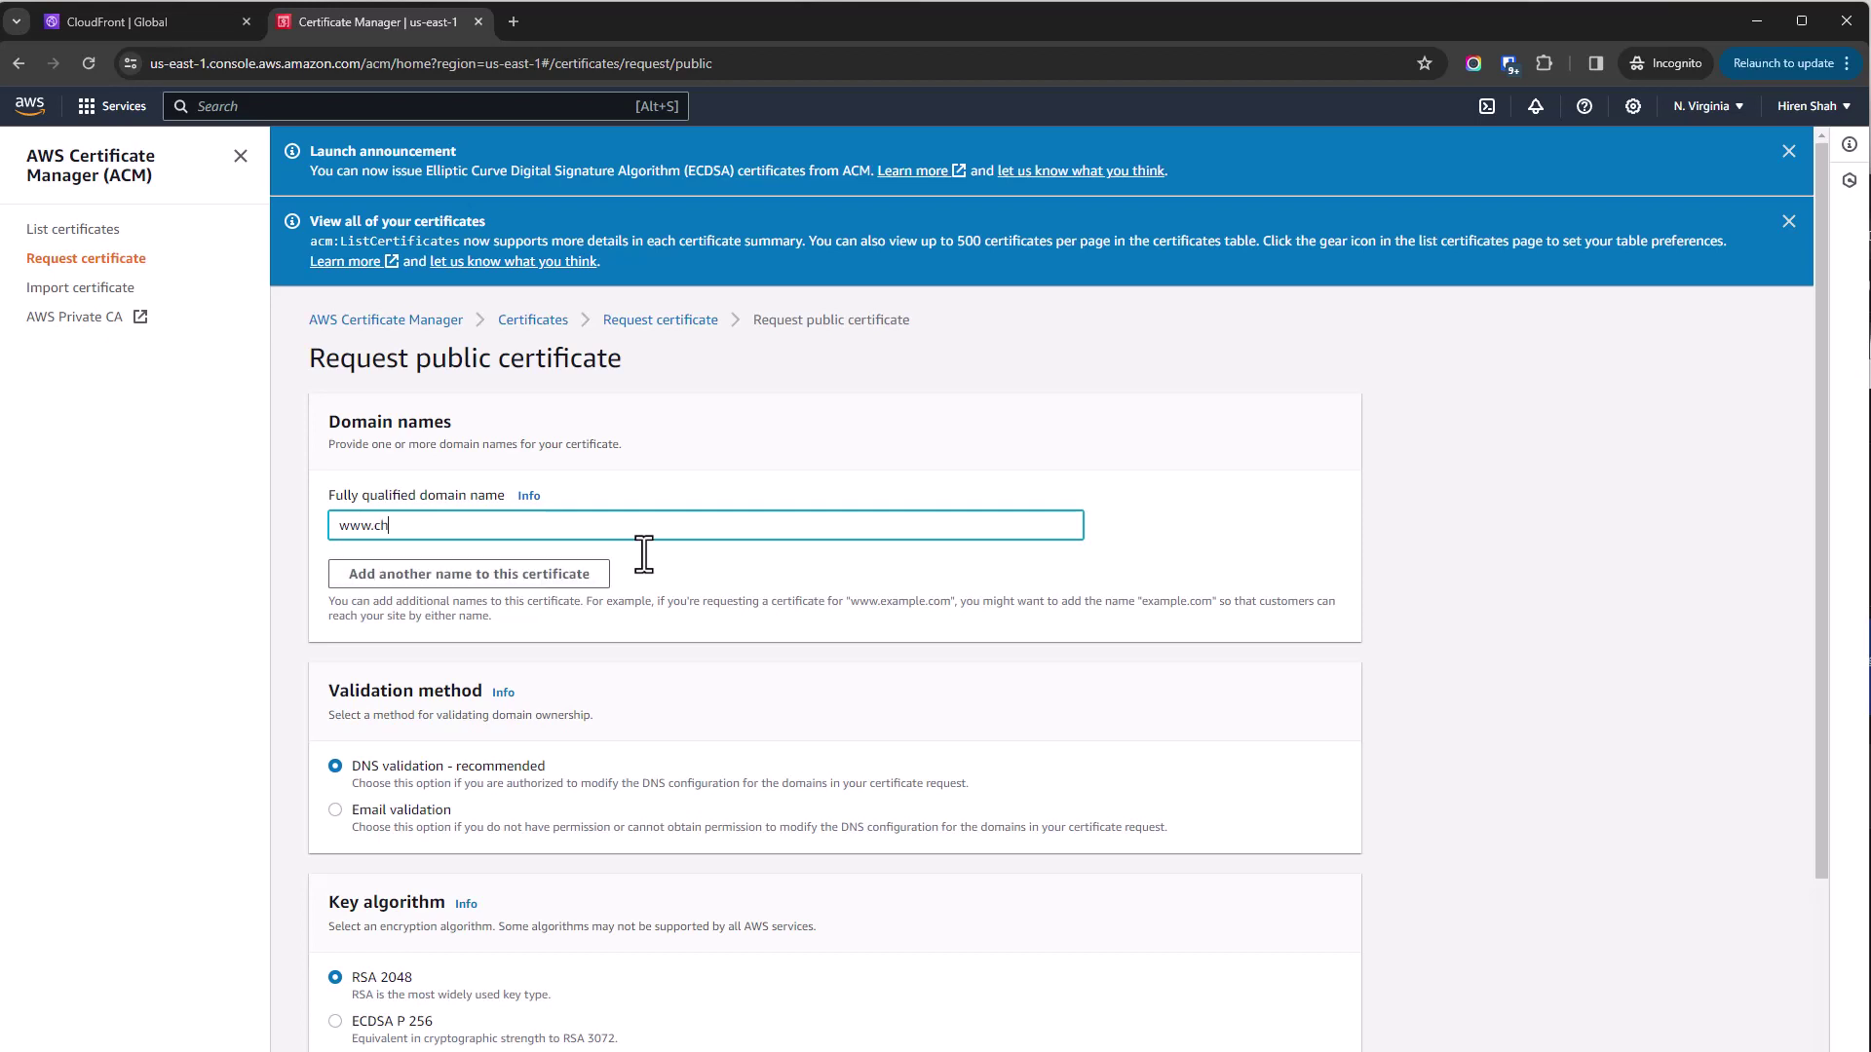
text(eckycheck.xyz)
click(718, 574)
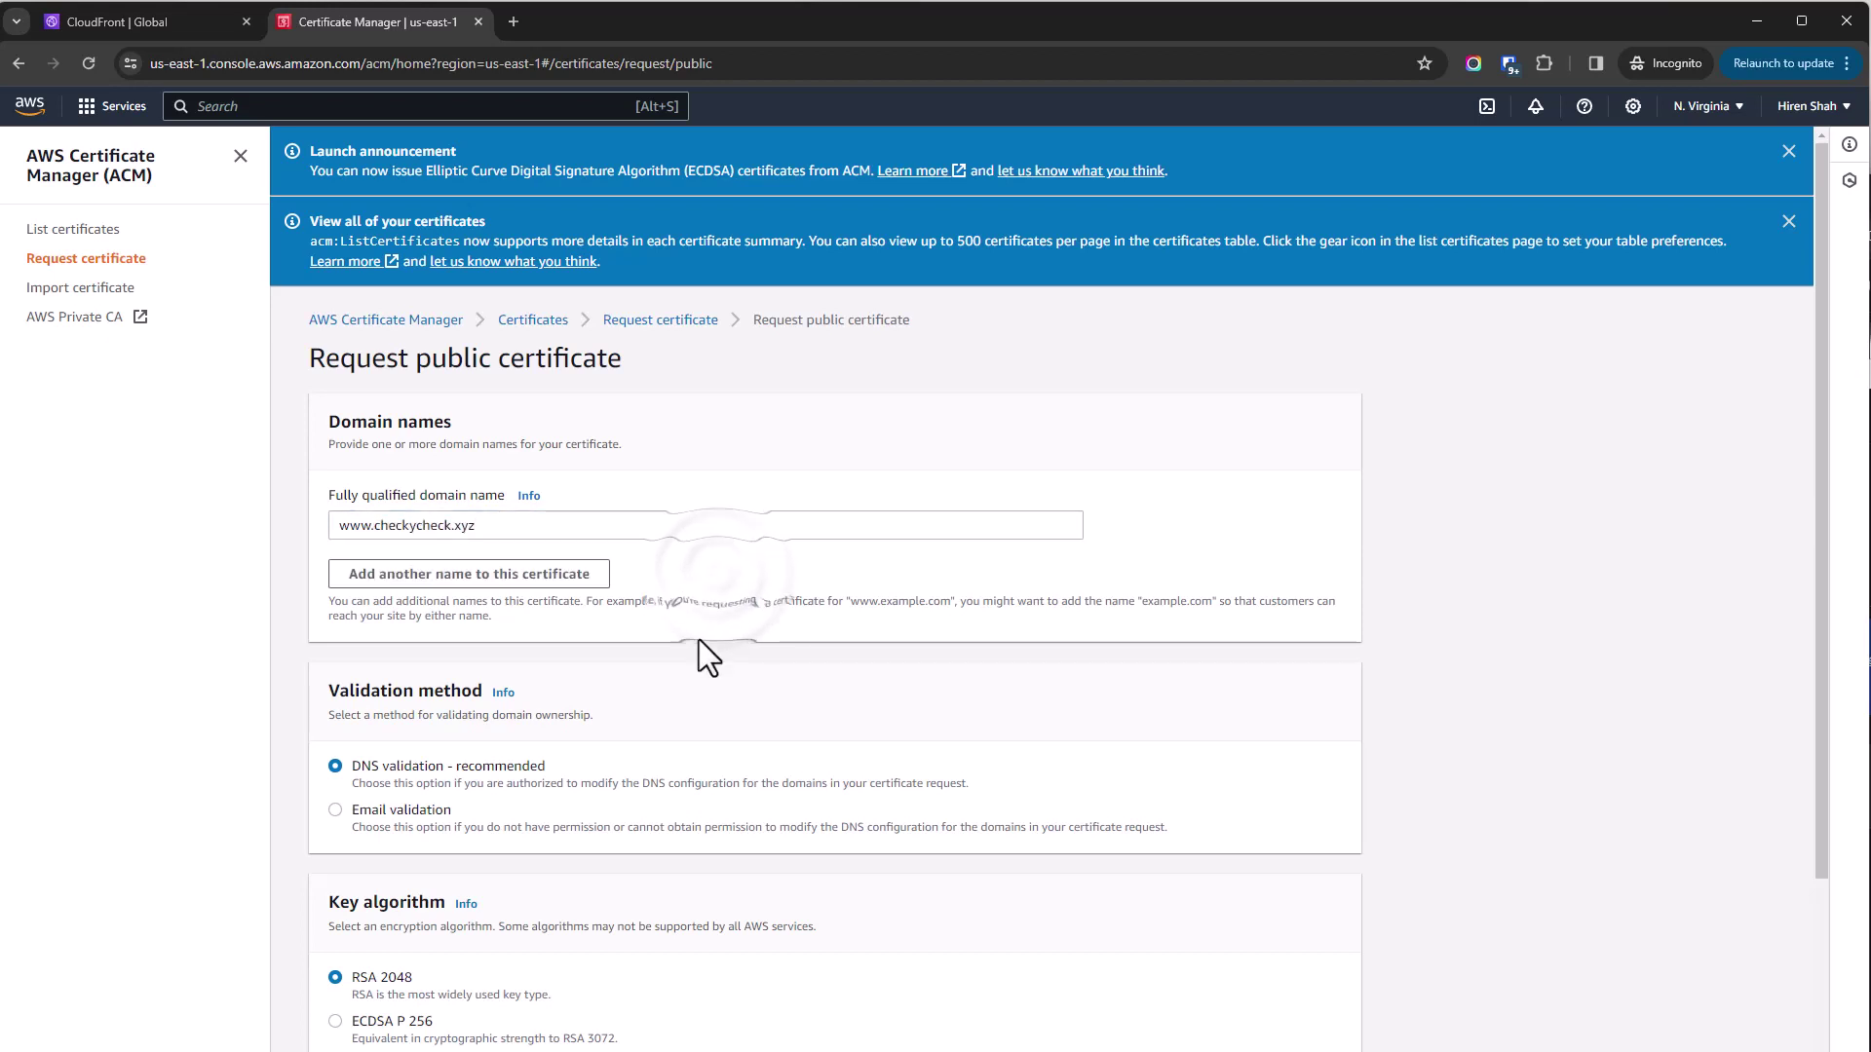
scroll(700, 640, down, 1)
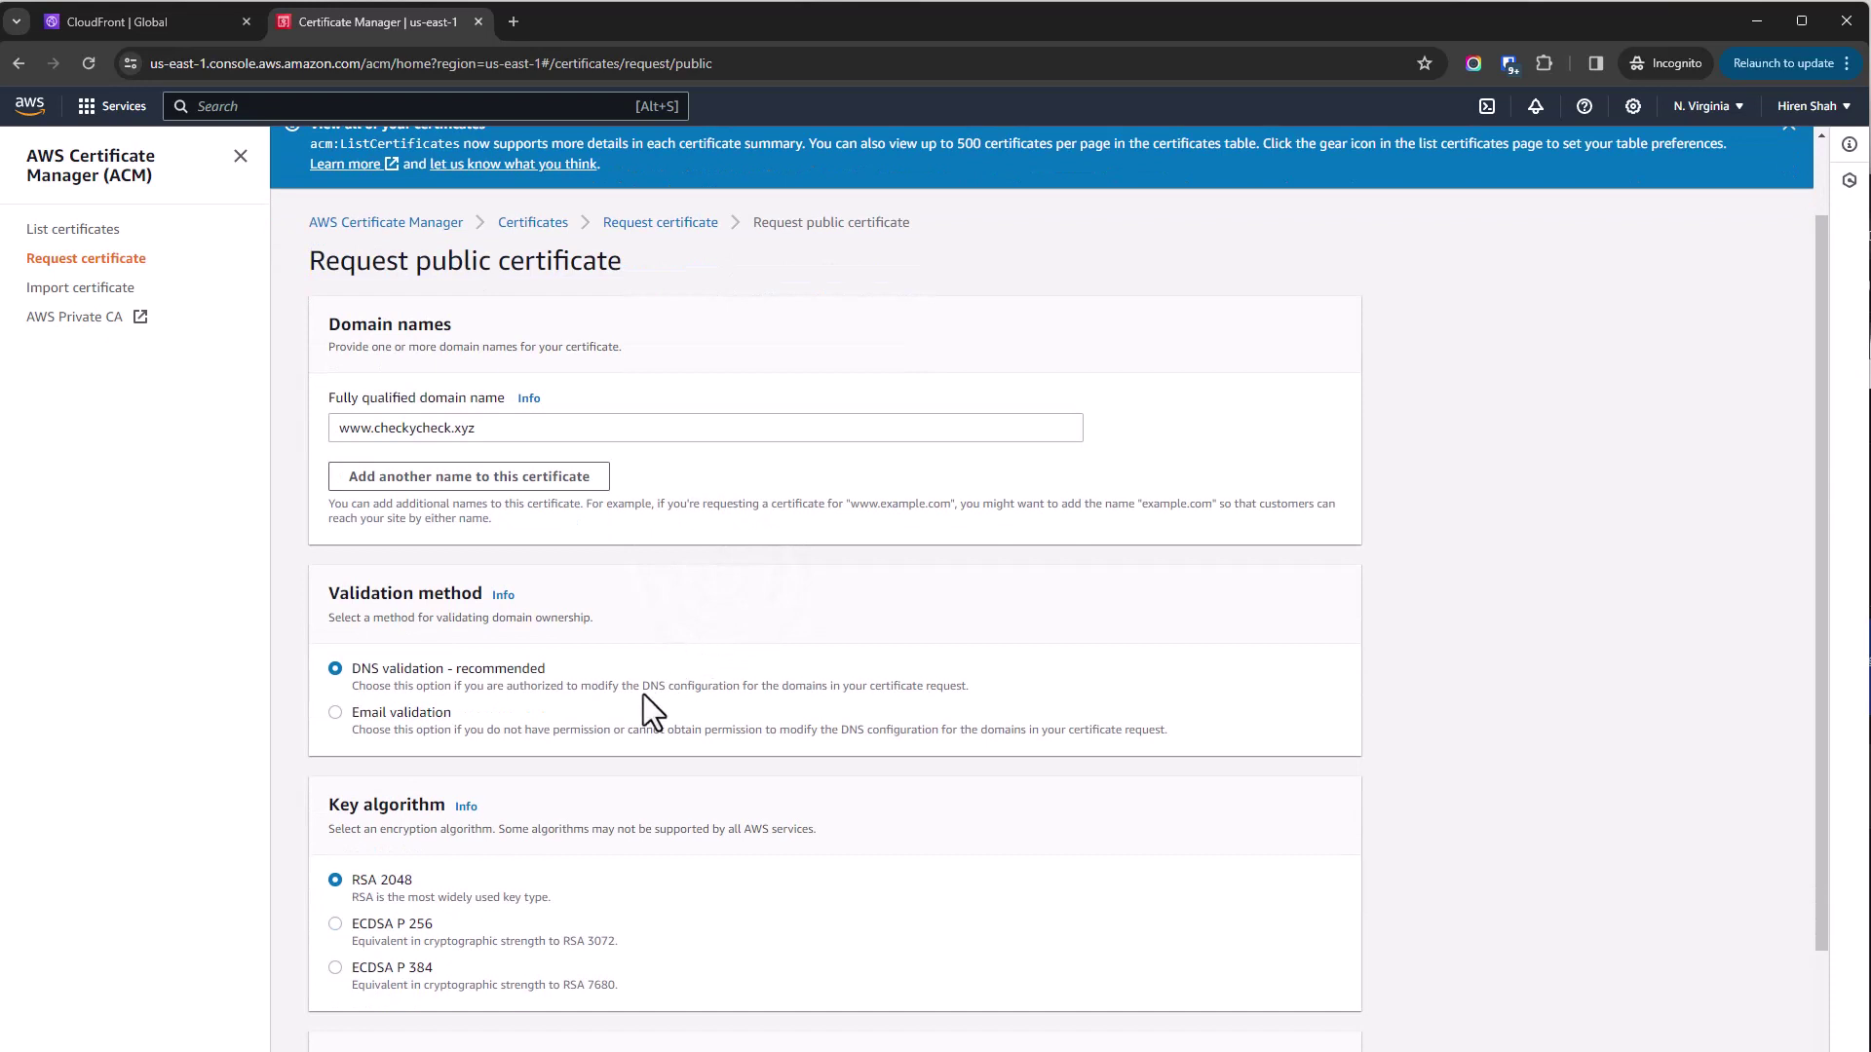
scroll(643, 694, down, 2)
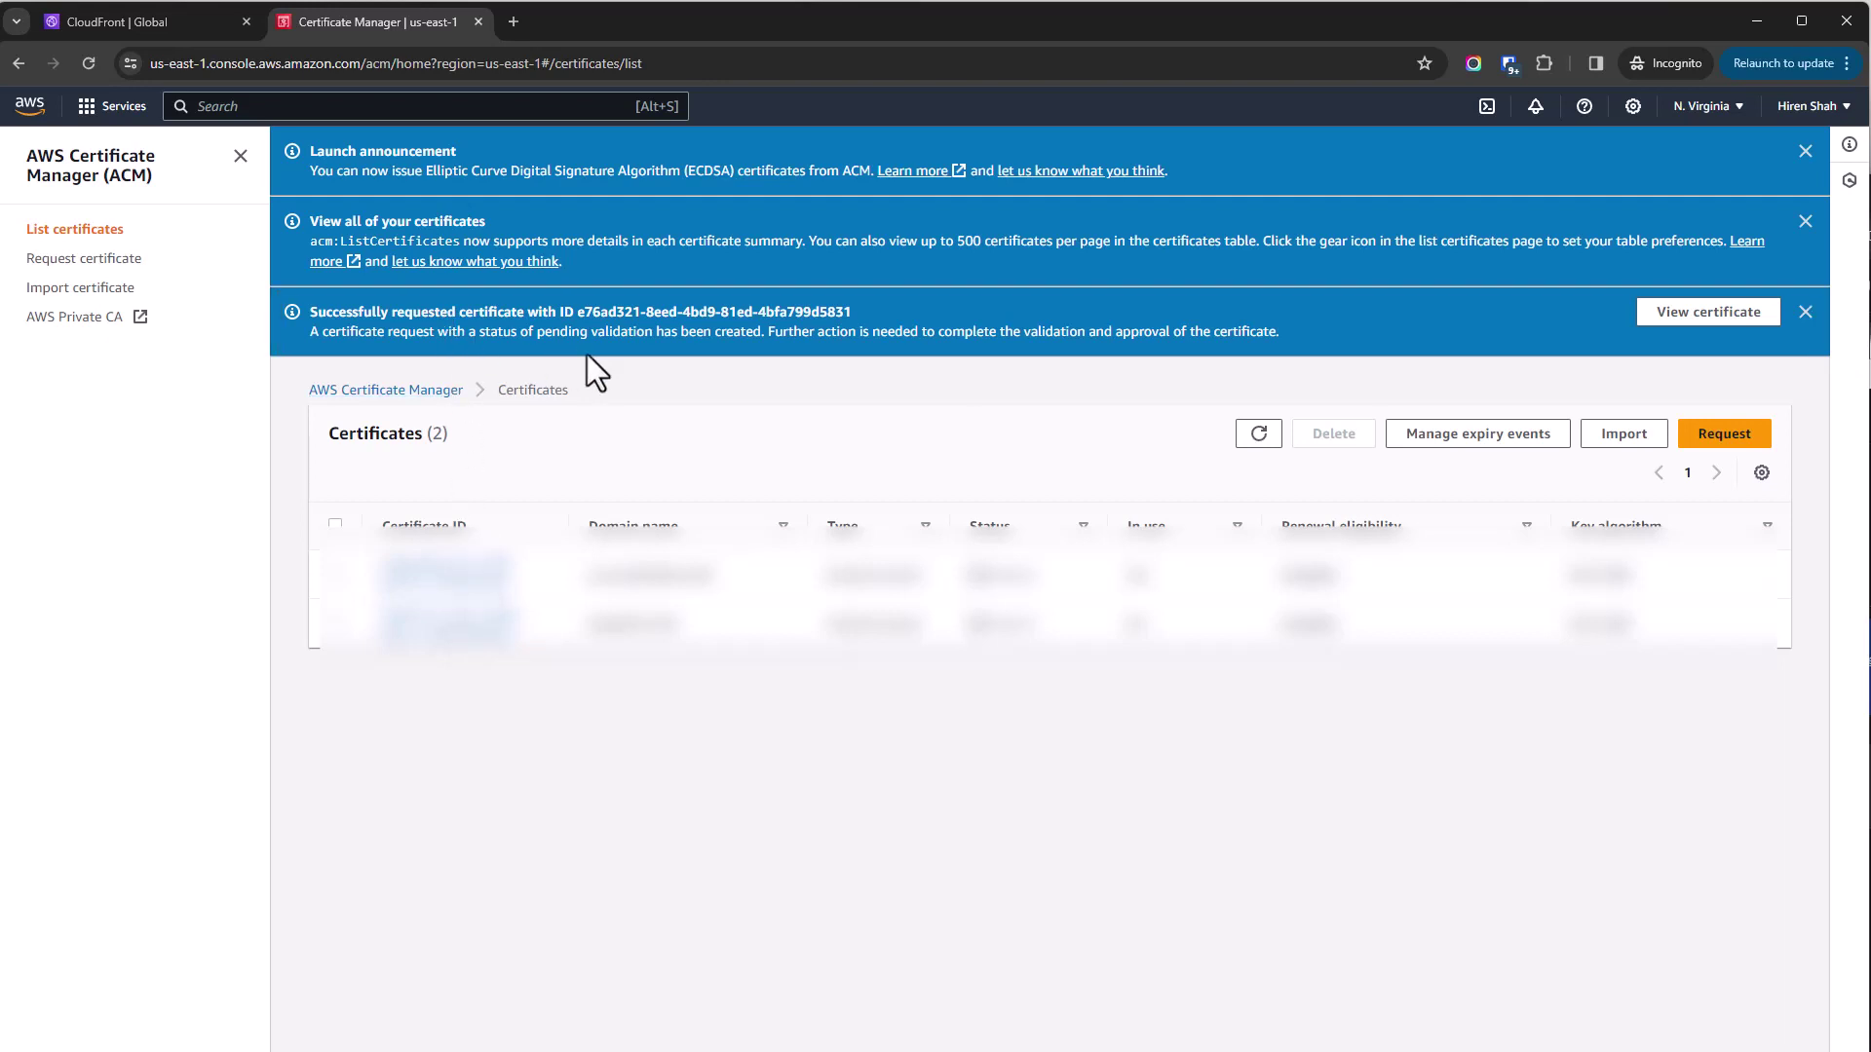
Open the newly requested certificate's details and bring up its CNAME name and value for DNS validation.
click(1705, 312)
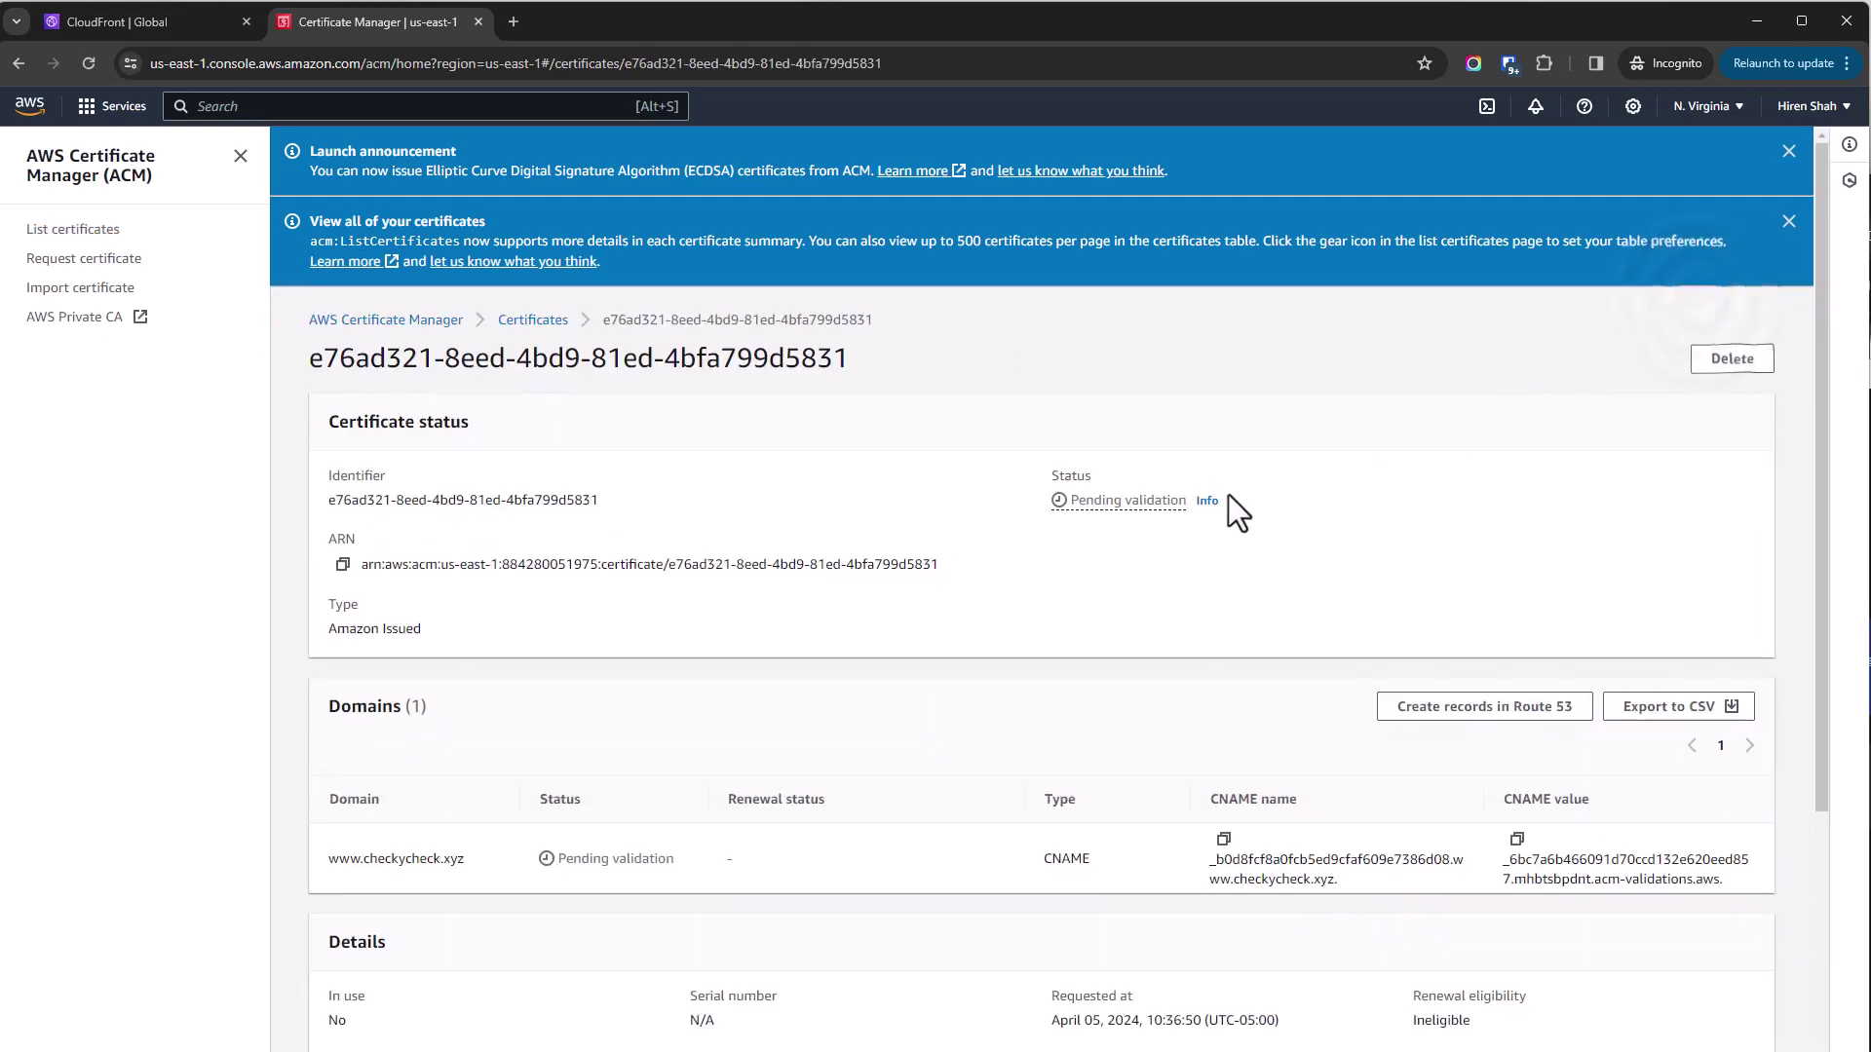
scroll(830, 661, down, 3)
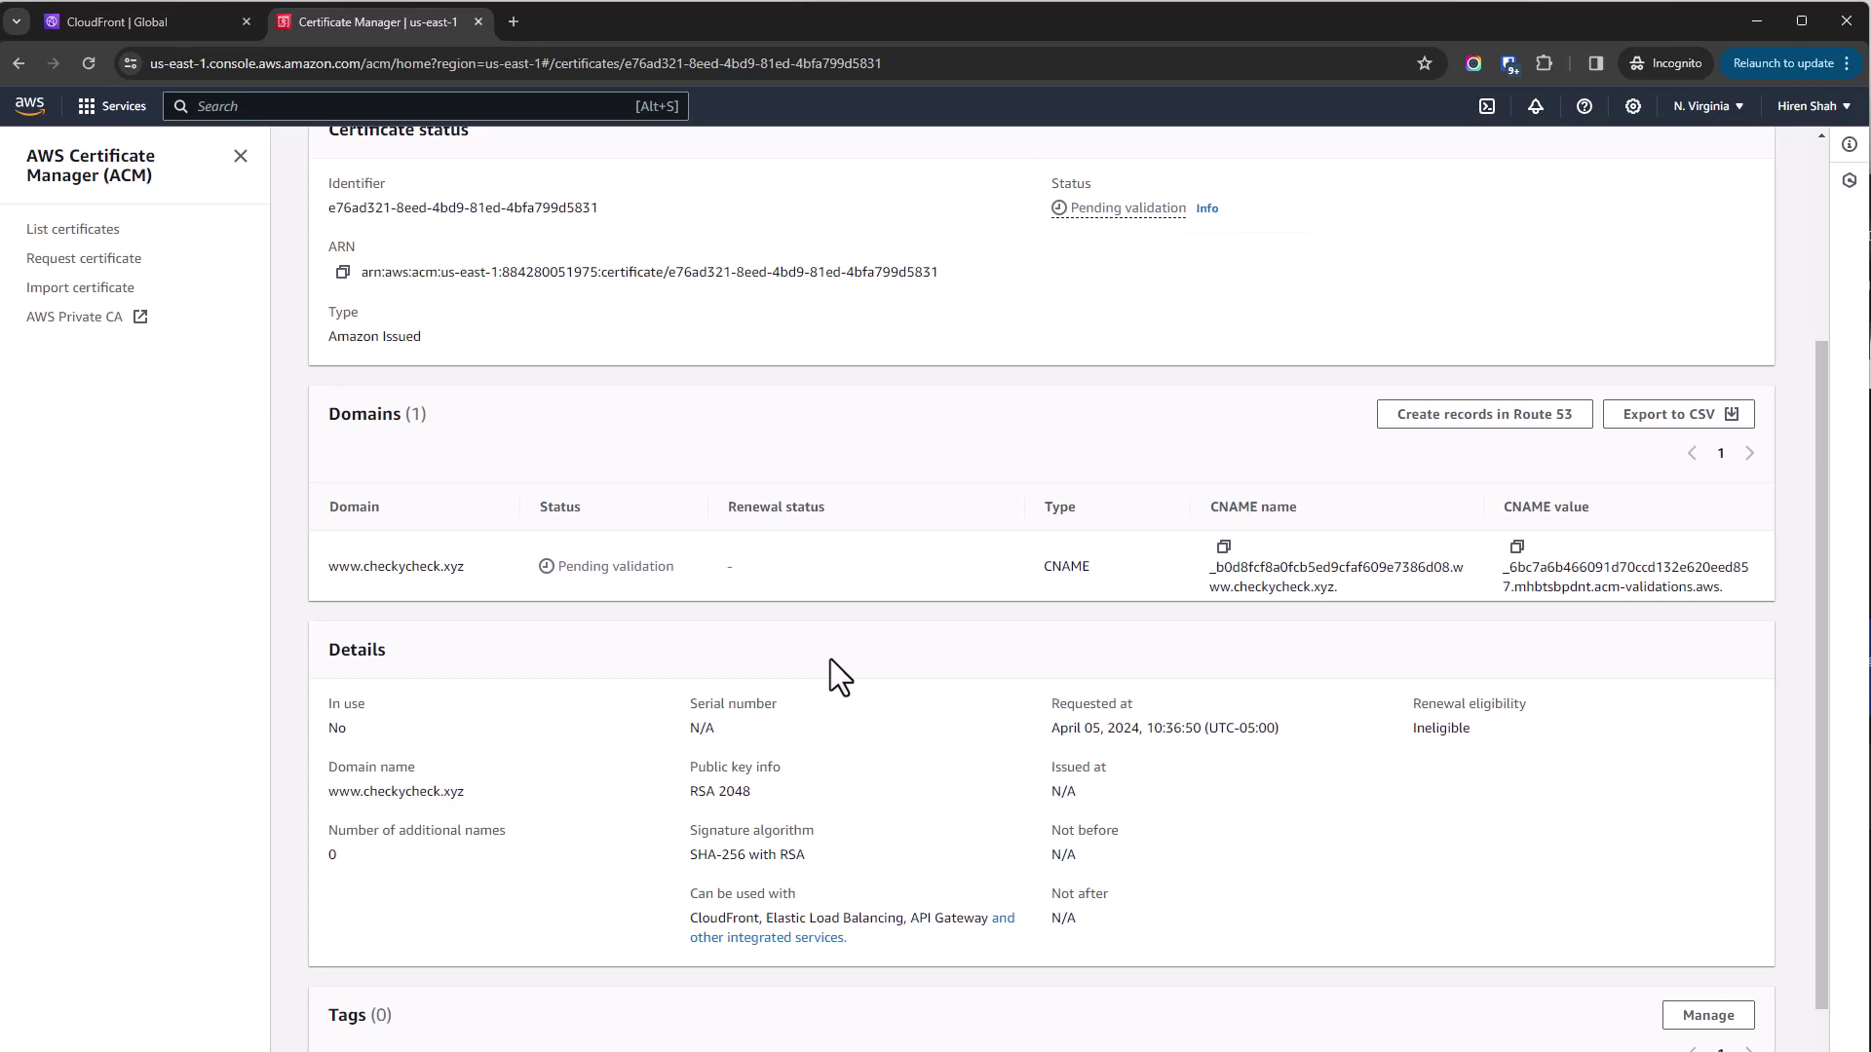
scroll(830, 661, down, 1)
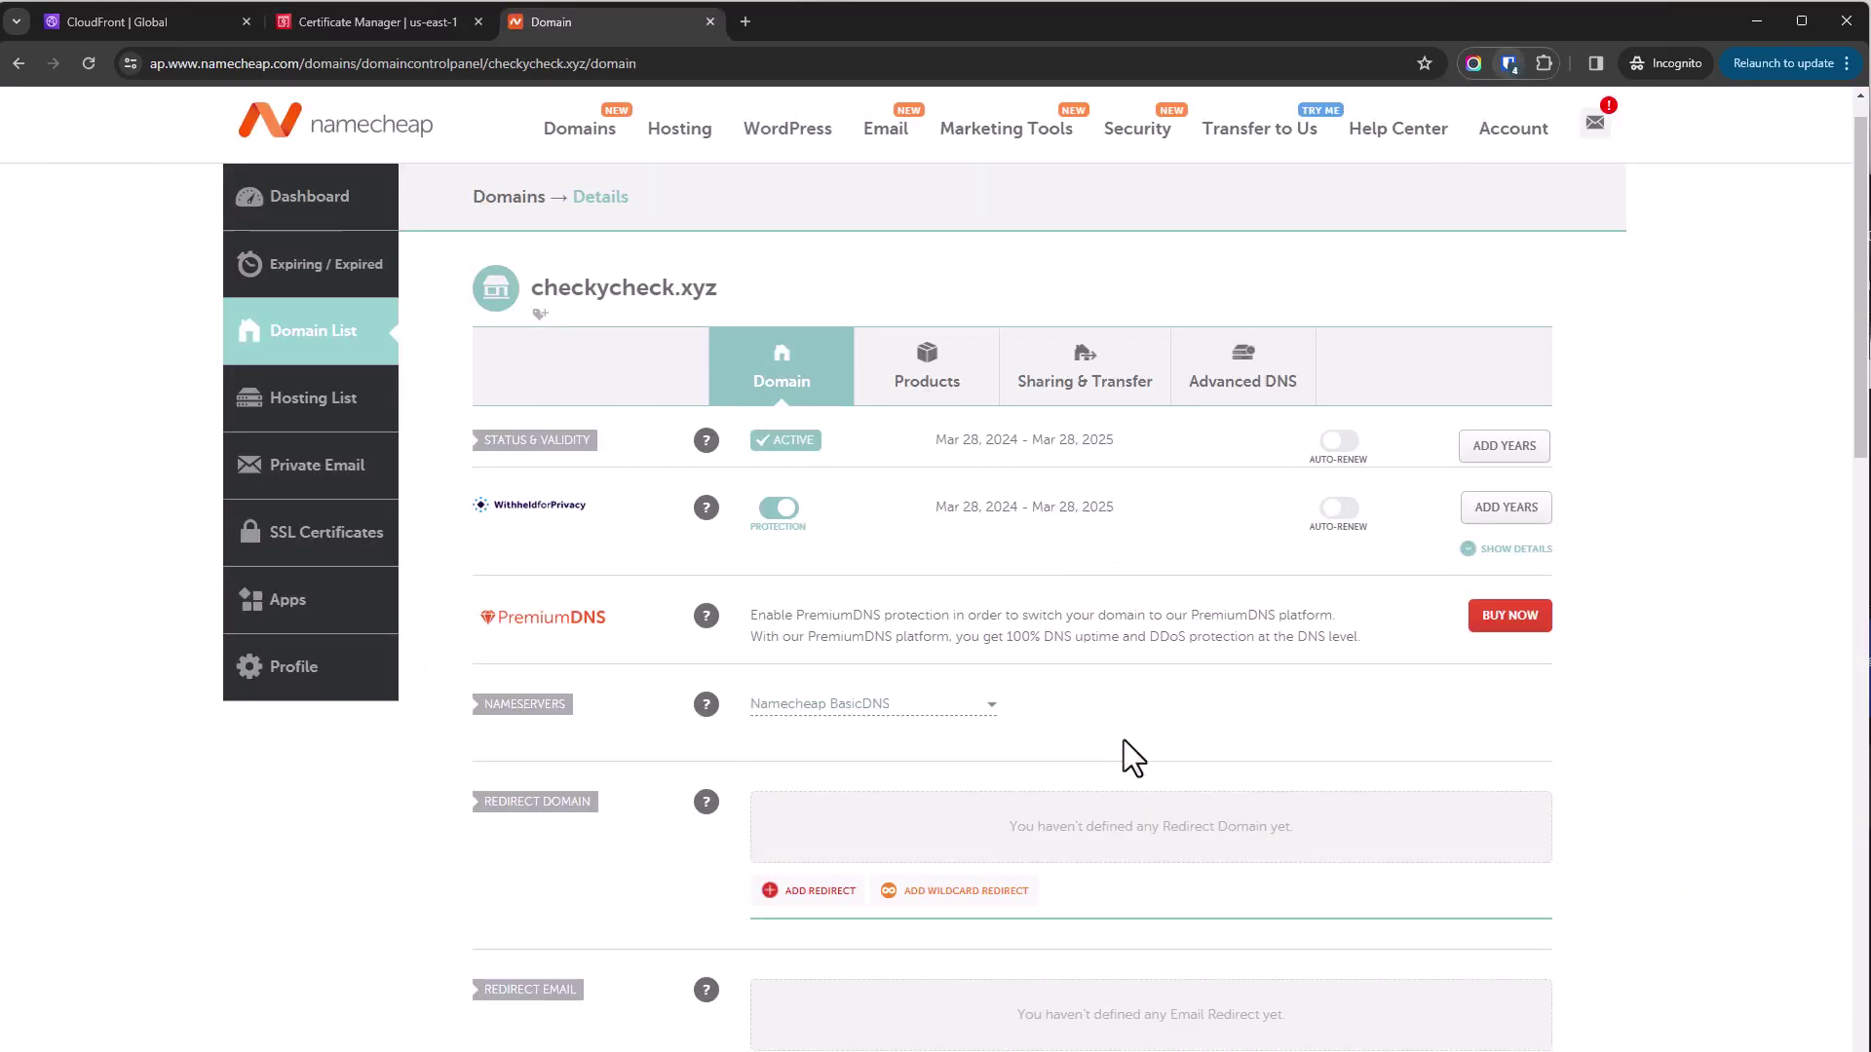
In Namecheap, open the advanced DNS settings of checkycheck.xyz and add a new host record of type CNAME.
scroll(1125, 739, down, 1)
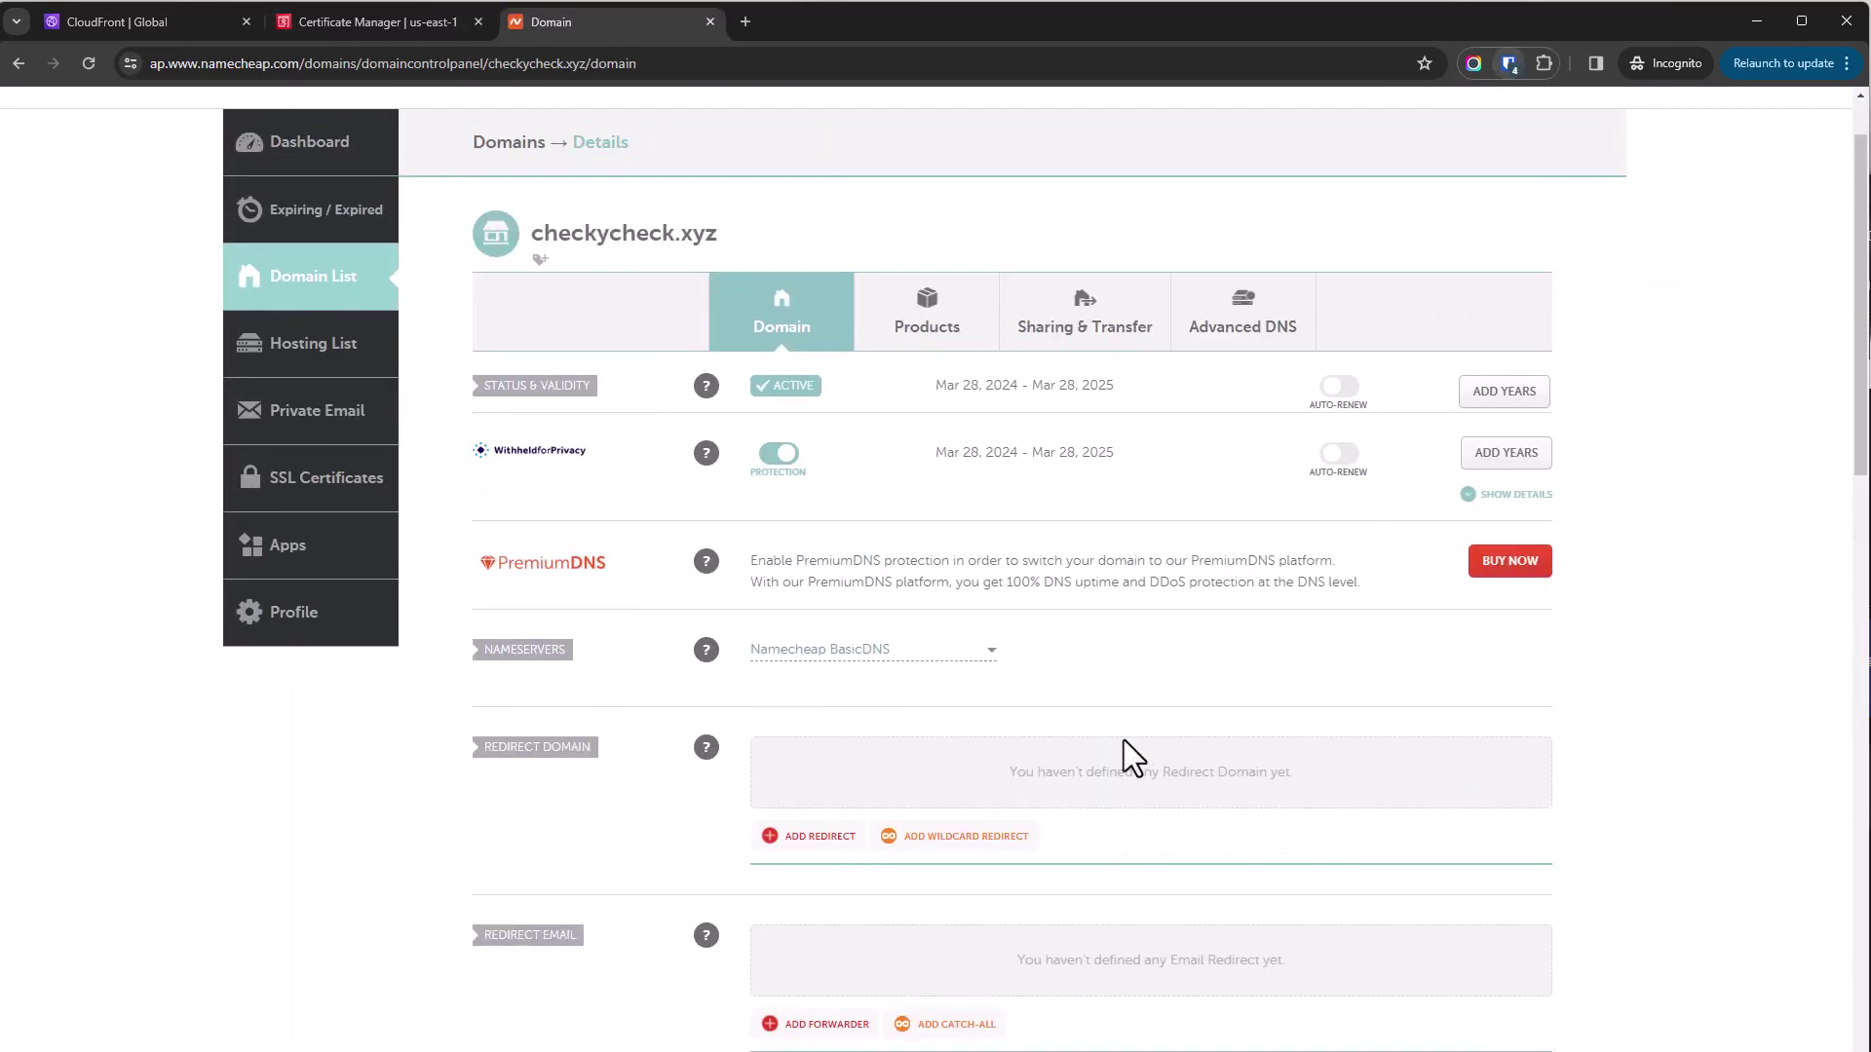
scroll(1125, 740, up, 1)
click(1235, 417)
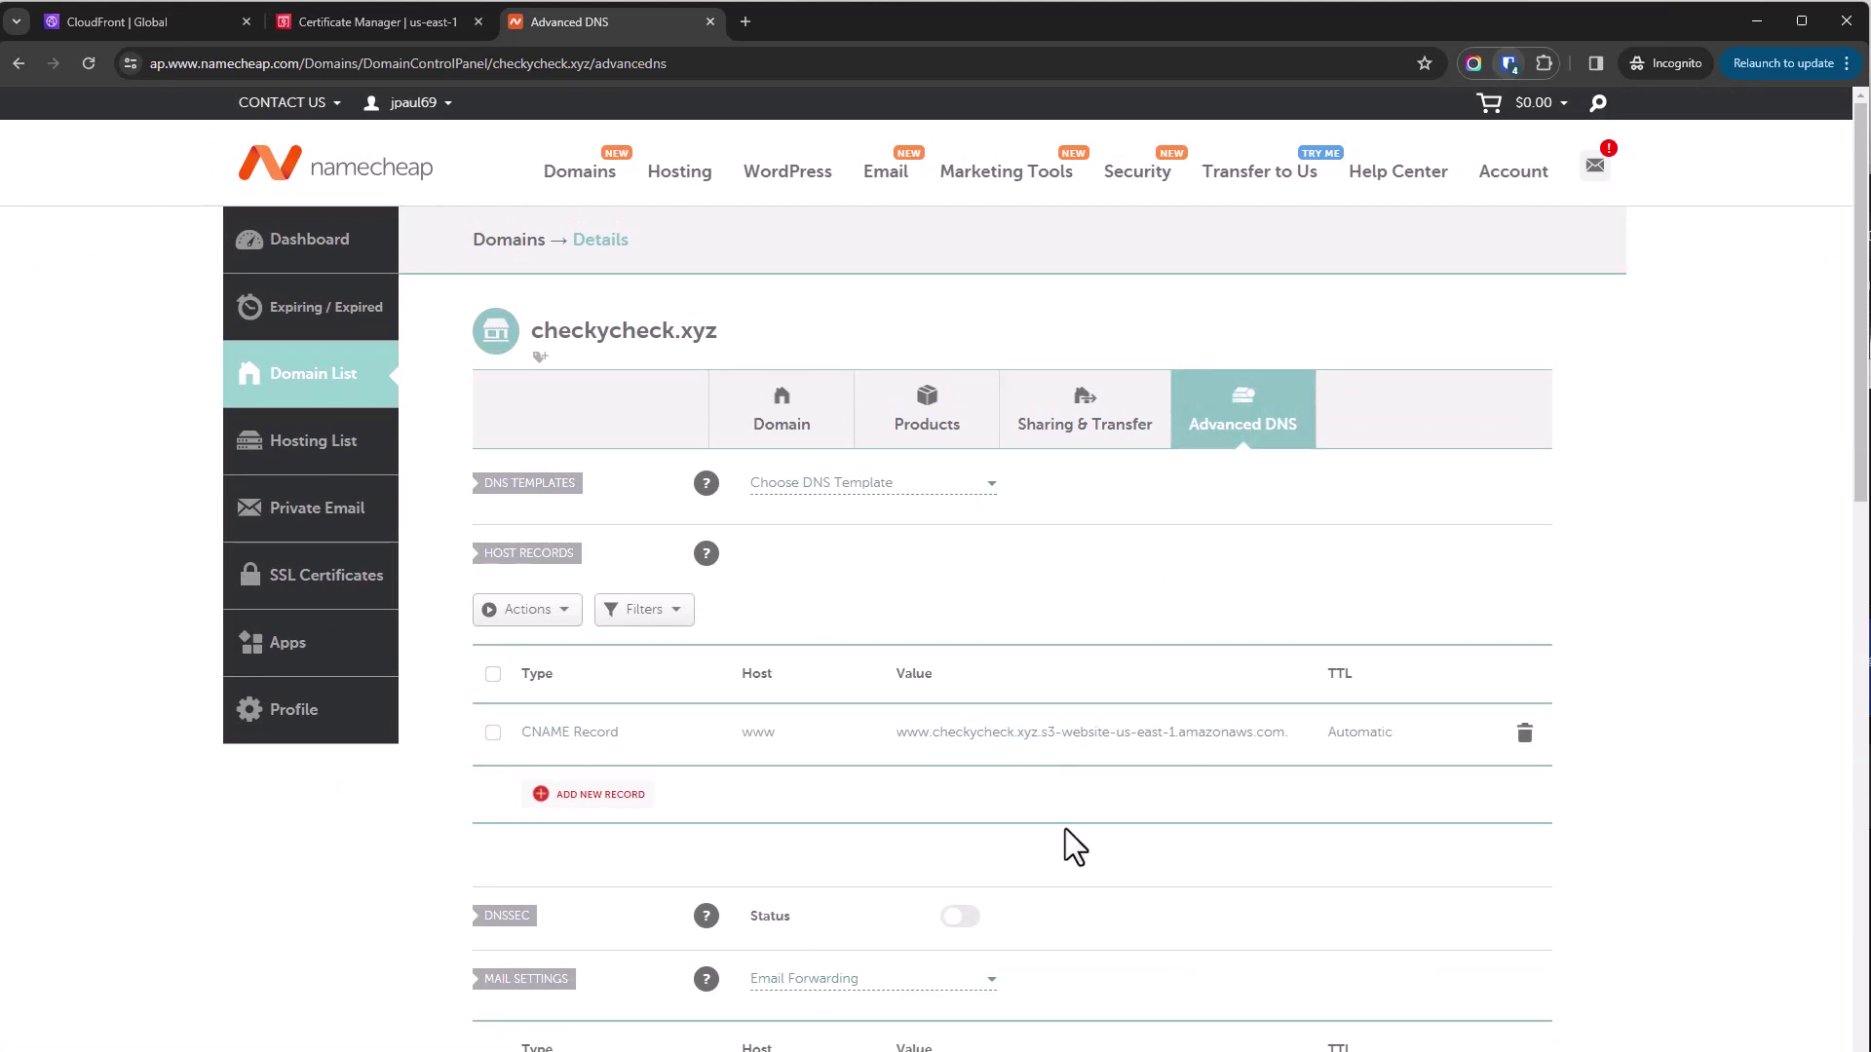
click(614, 795)
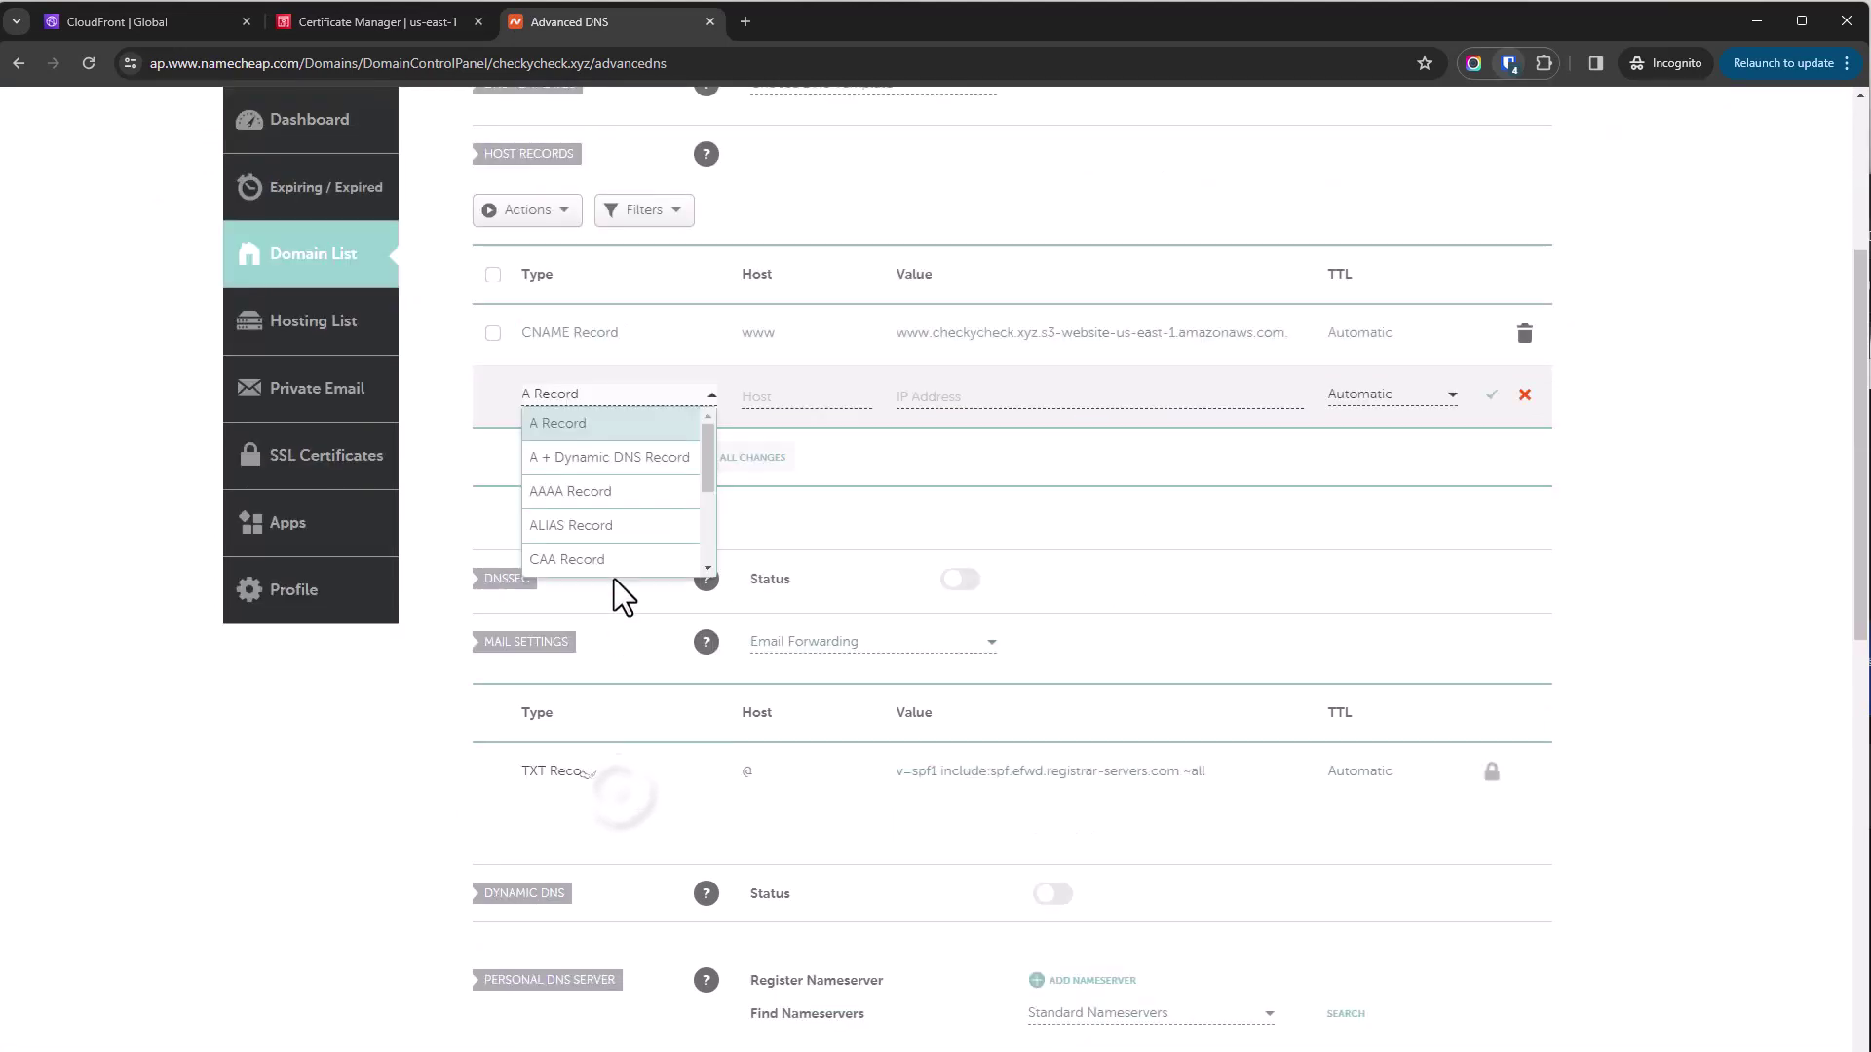
scroll(616, 519, down, 2)
click(616, 522)
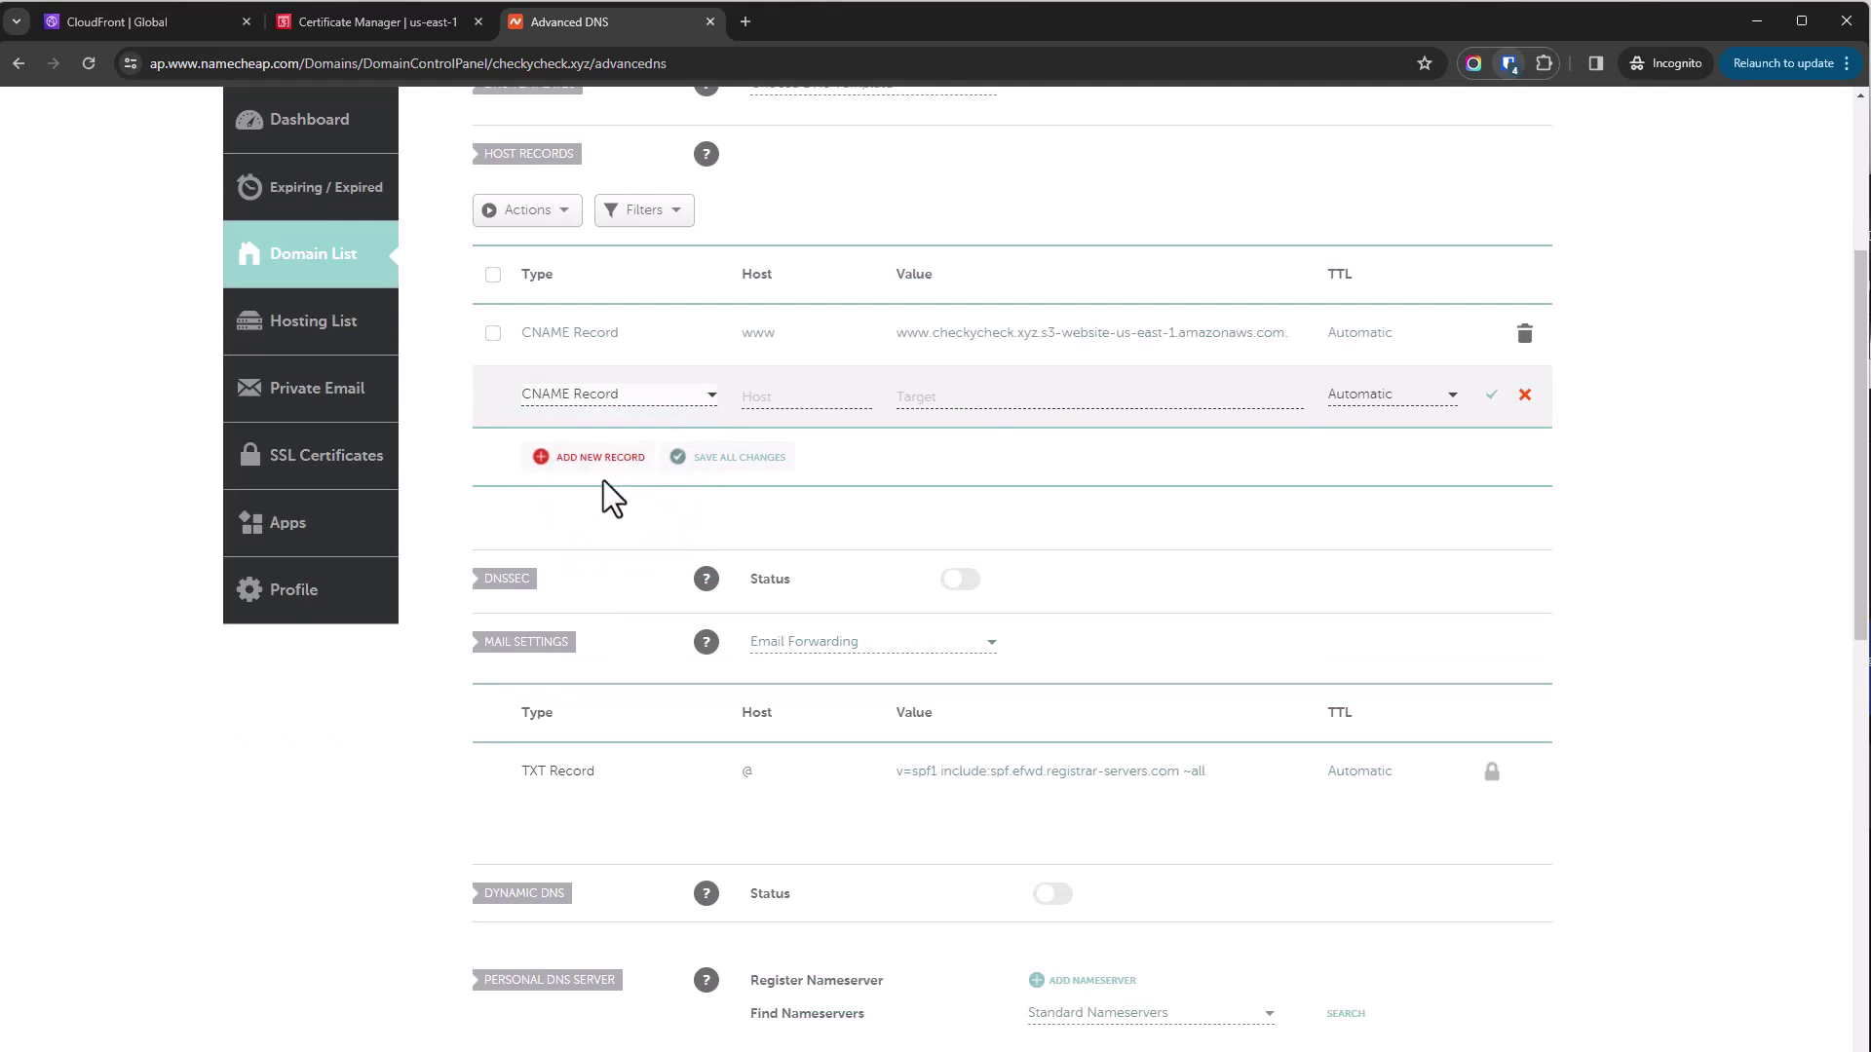
Copy the certificate's CNAME name up to and including www, and paste it as the new record's host.
click(390, 23)
mouse_move(1211, 446)
mouse_down()
mouse_move(1403, 451)
mouse_move(1234, 471)
mouse_up()
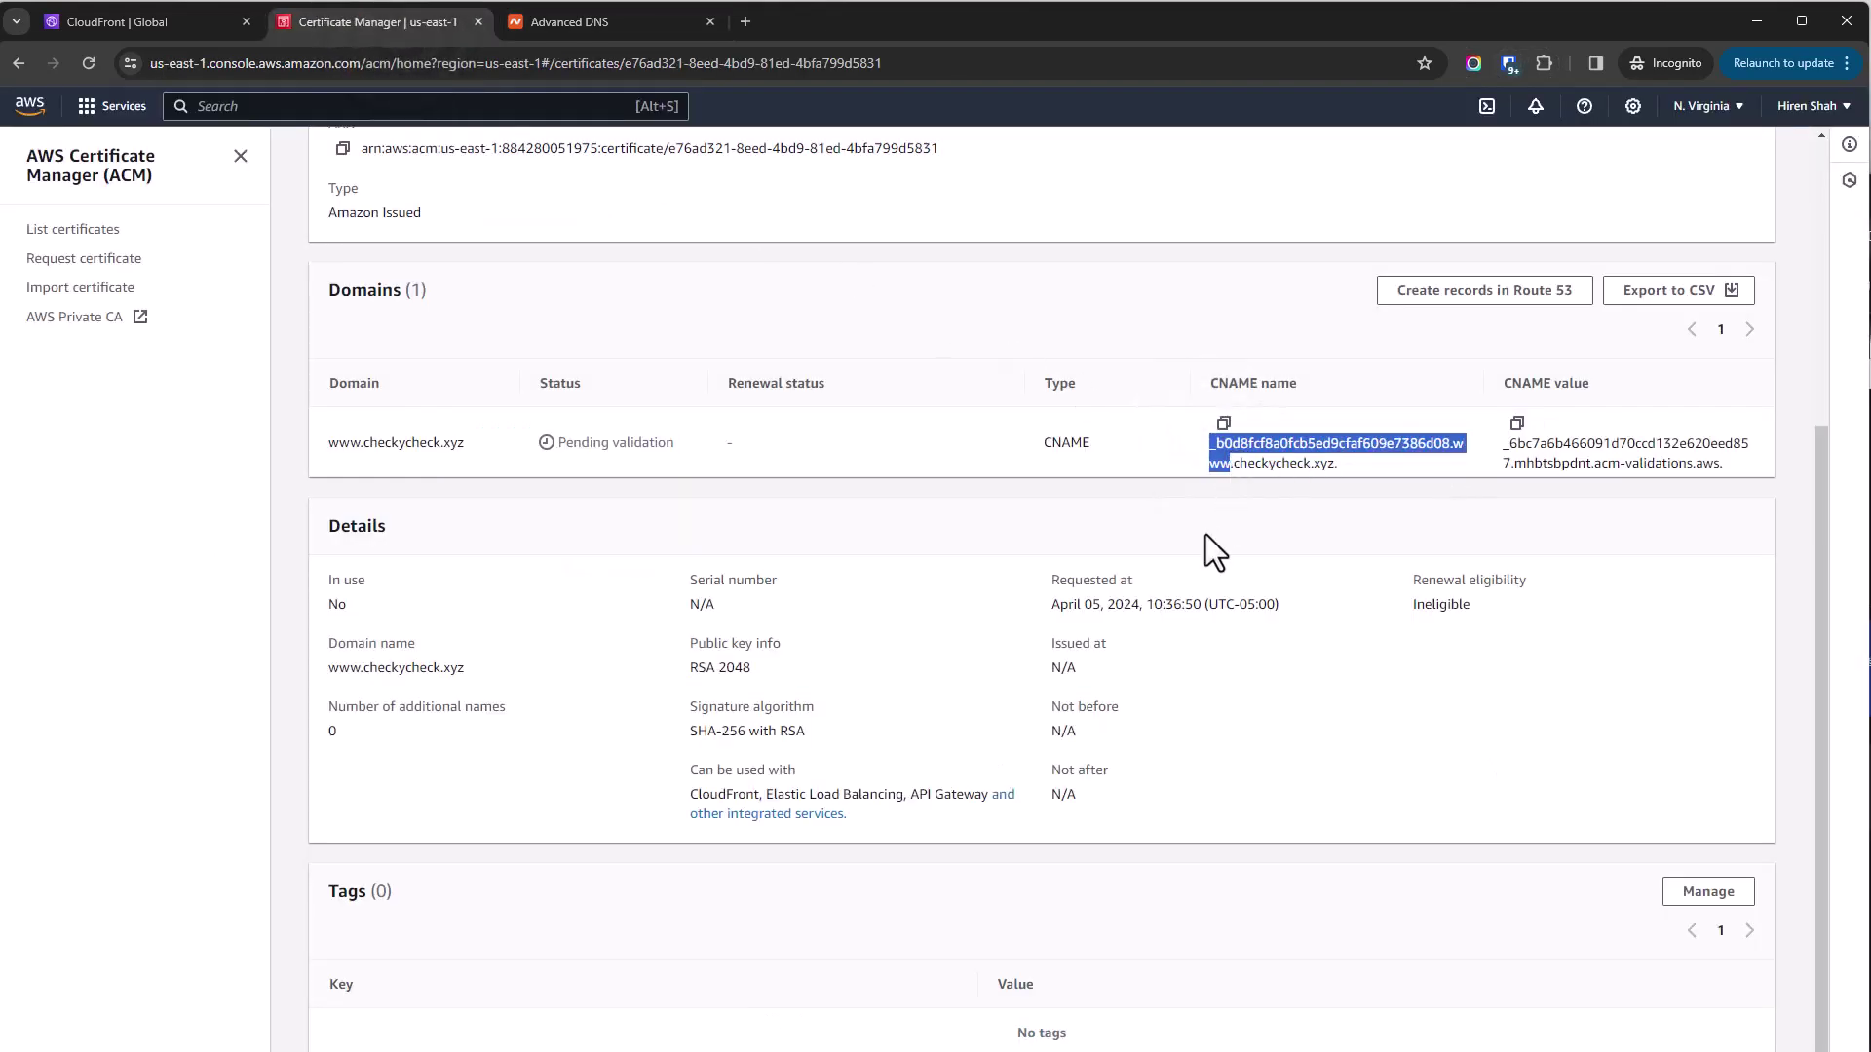
click(580, 21)
click(784, 393)
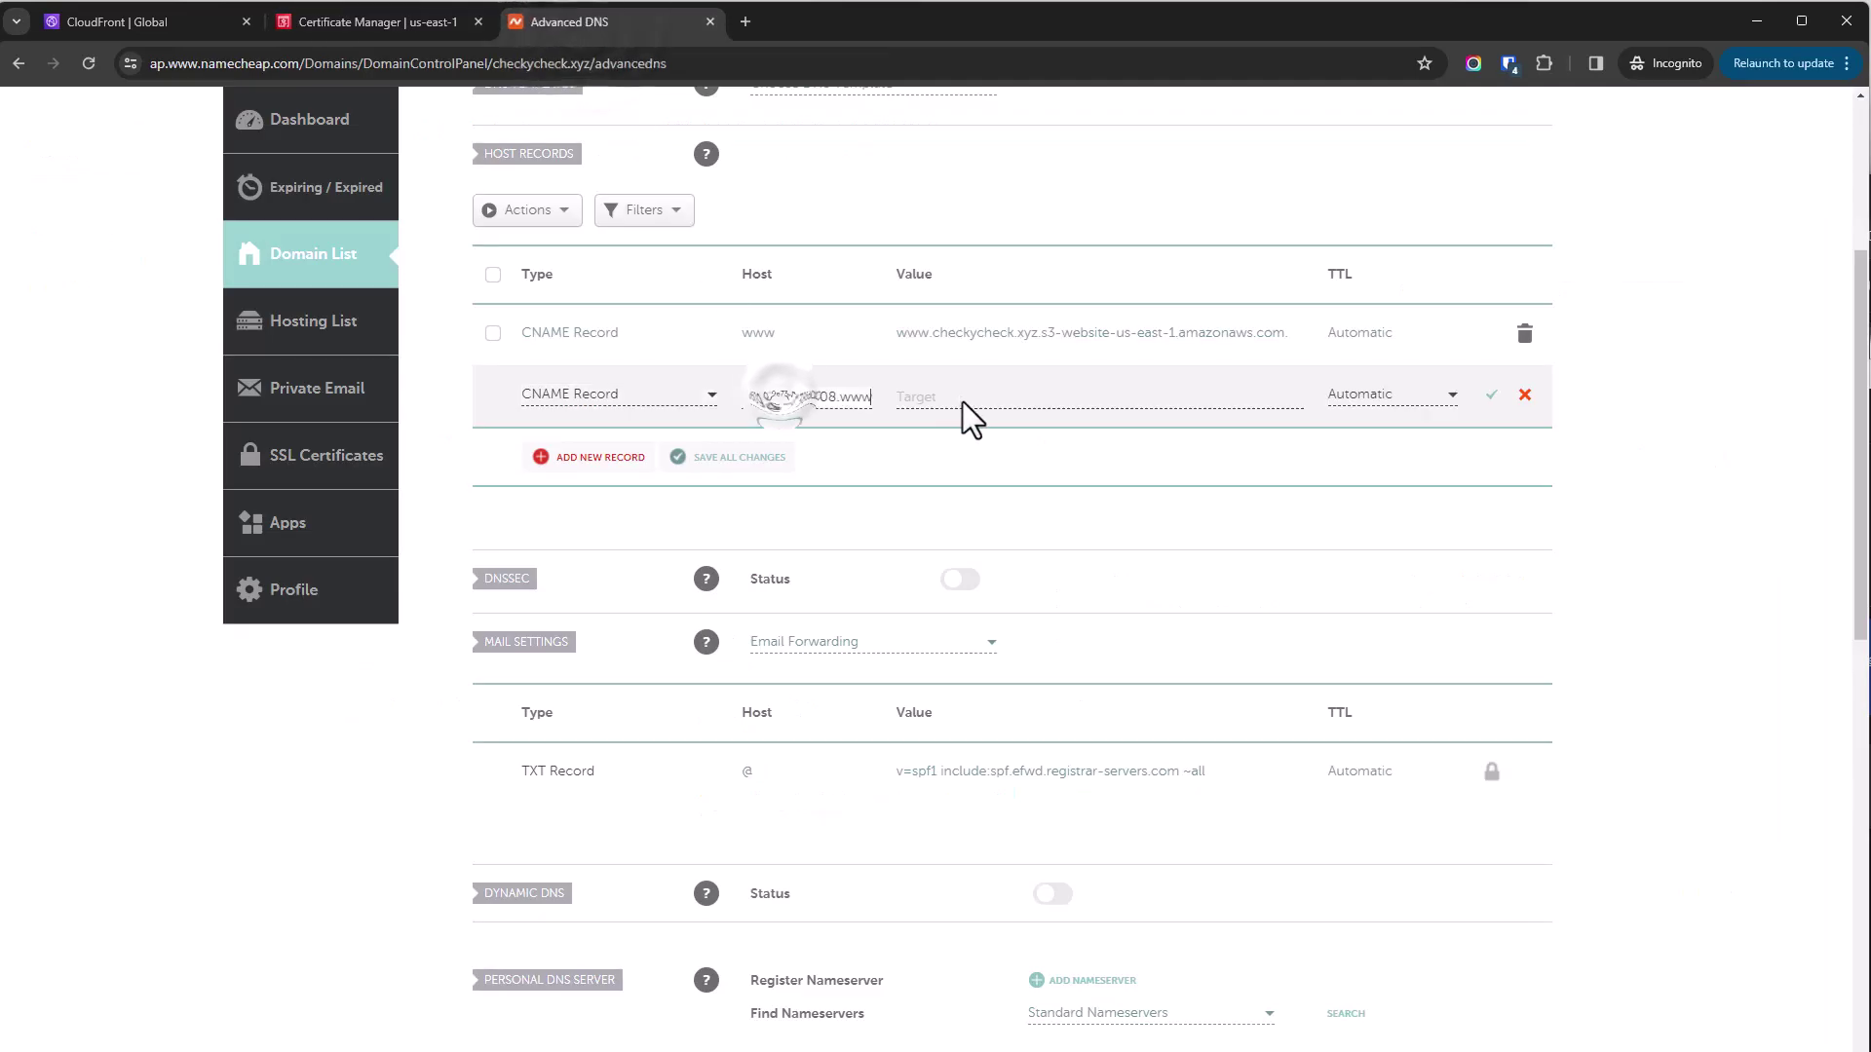
key(ctrl+v)
Copy the certificate's full CNAME value into the new DNS record's target and save the record.
click(965, 399)
click(390, 37)
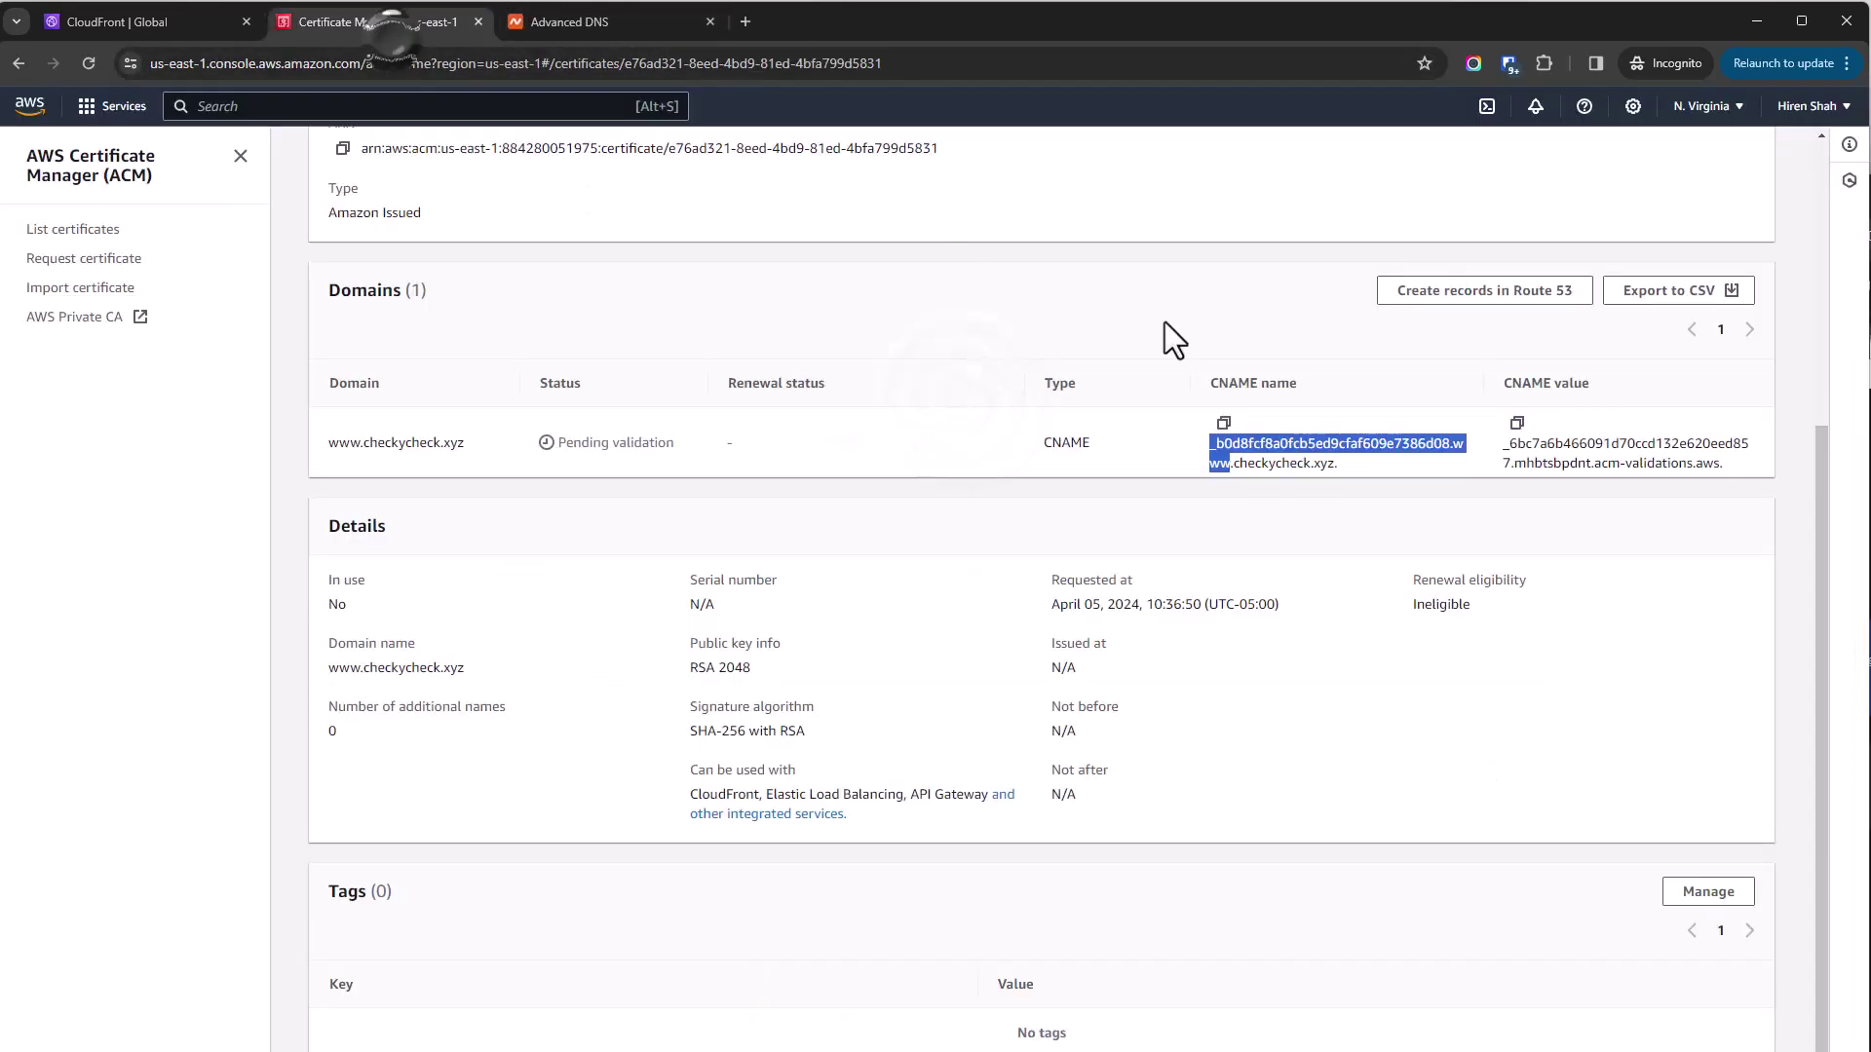
drag(1506, 446, 1727, 464)
key(ctrl+c)
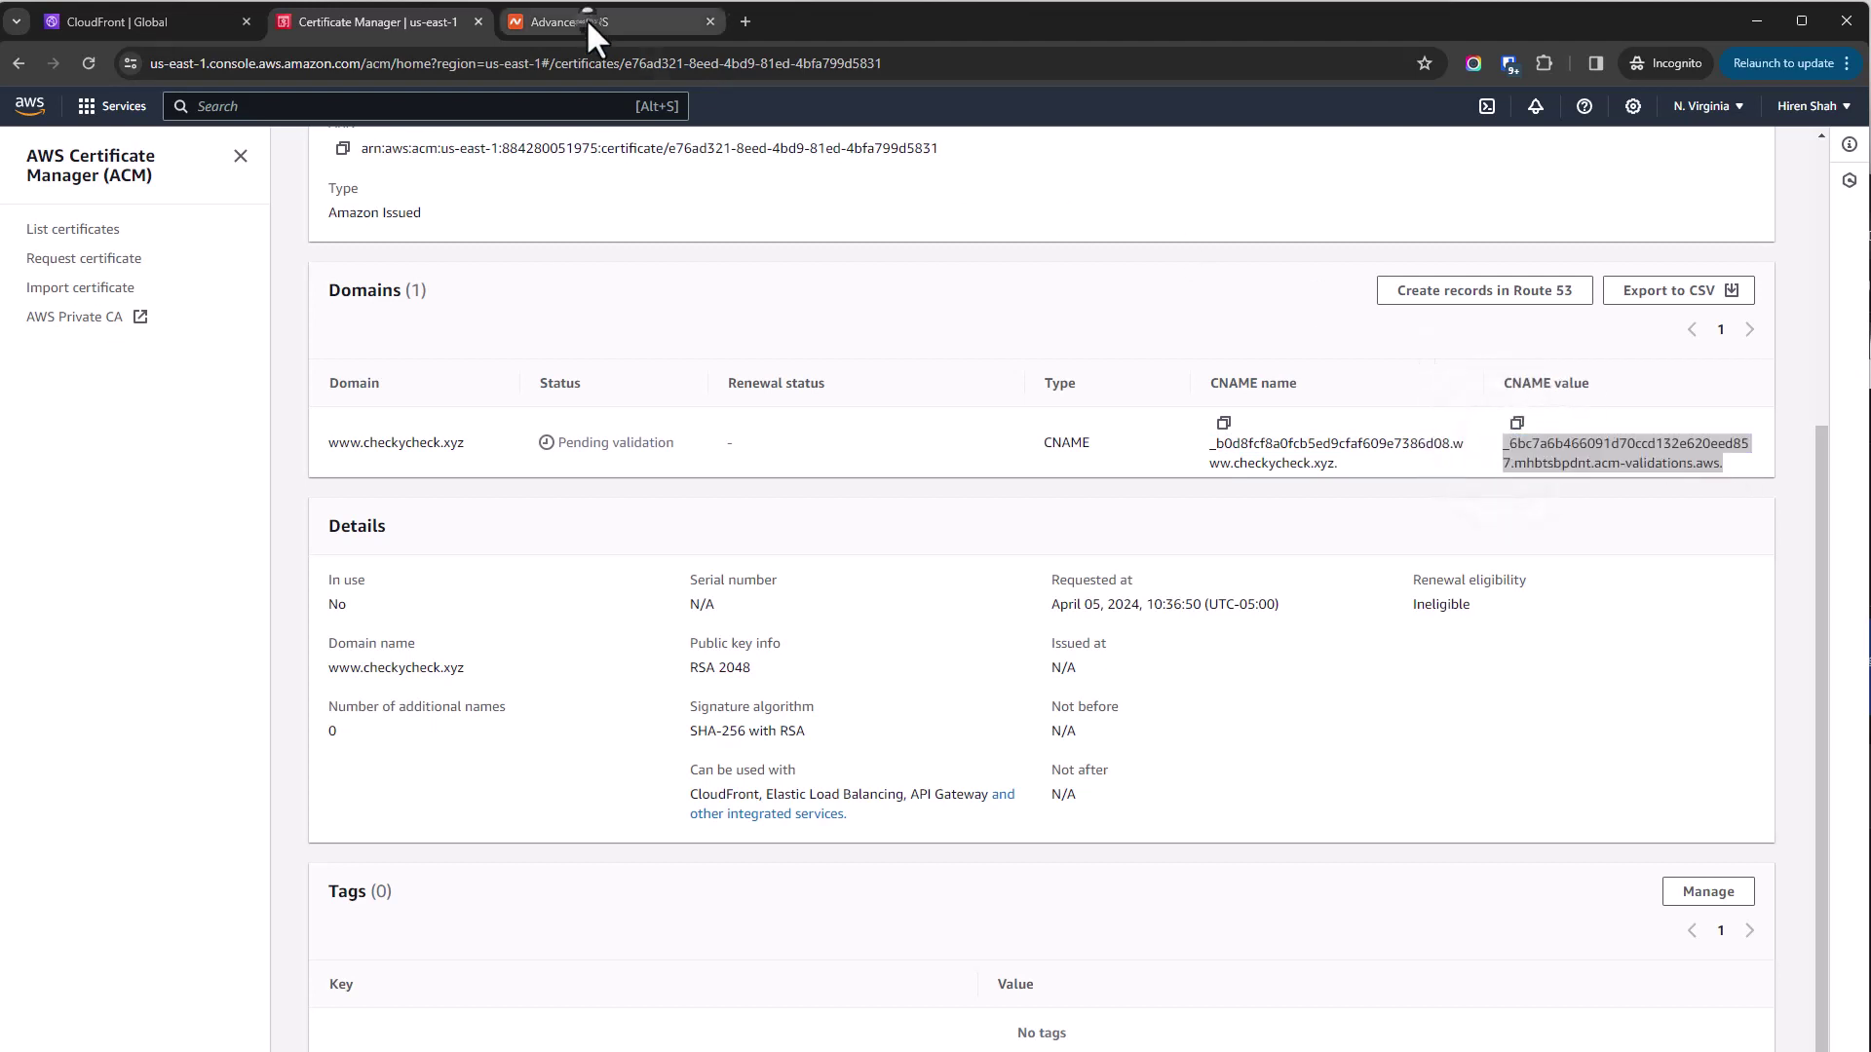
click(587, 18)
key(ctrl+v)
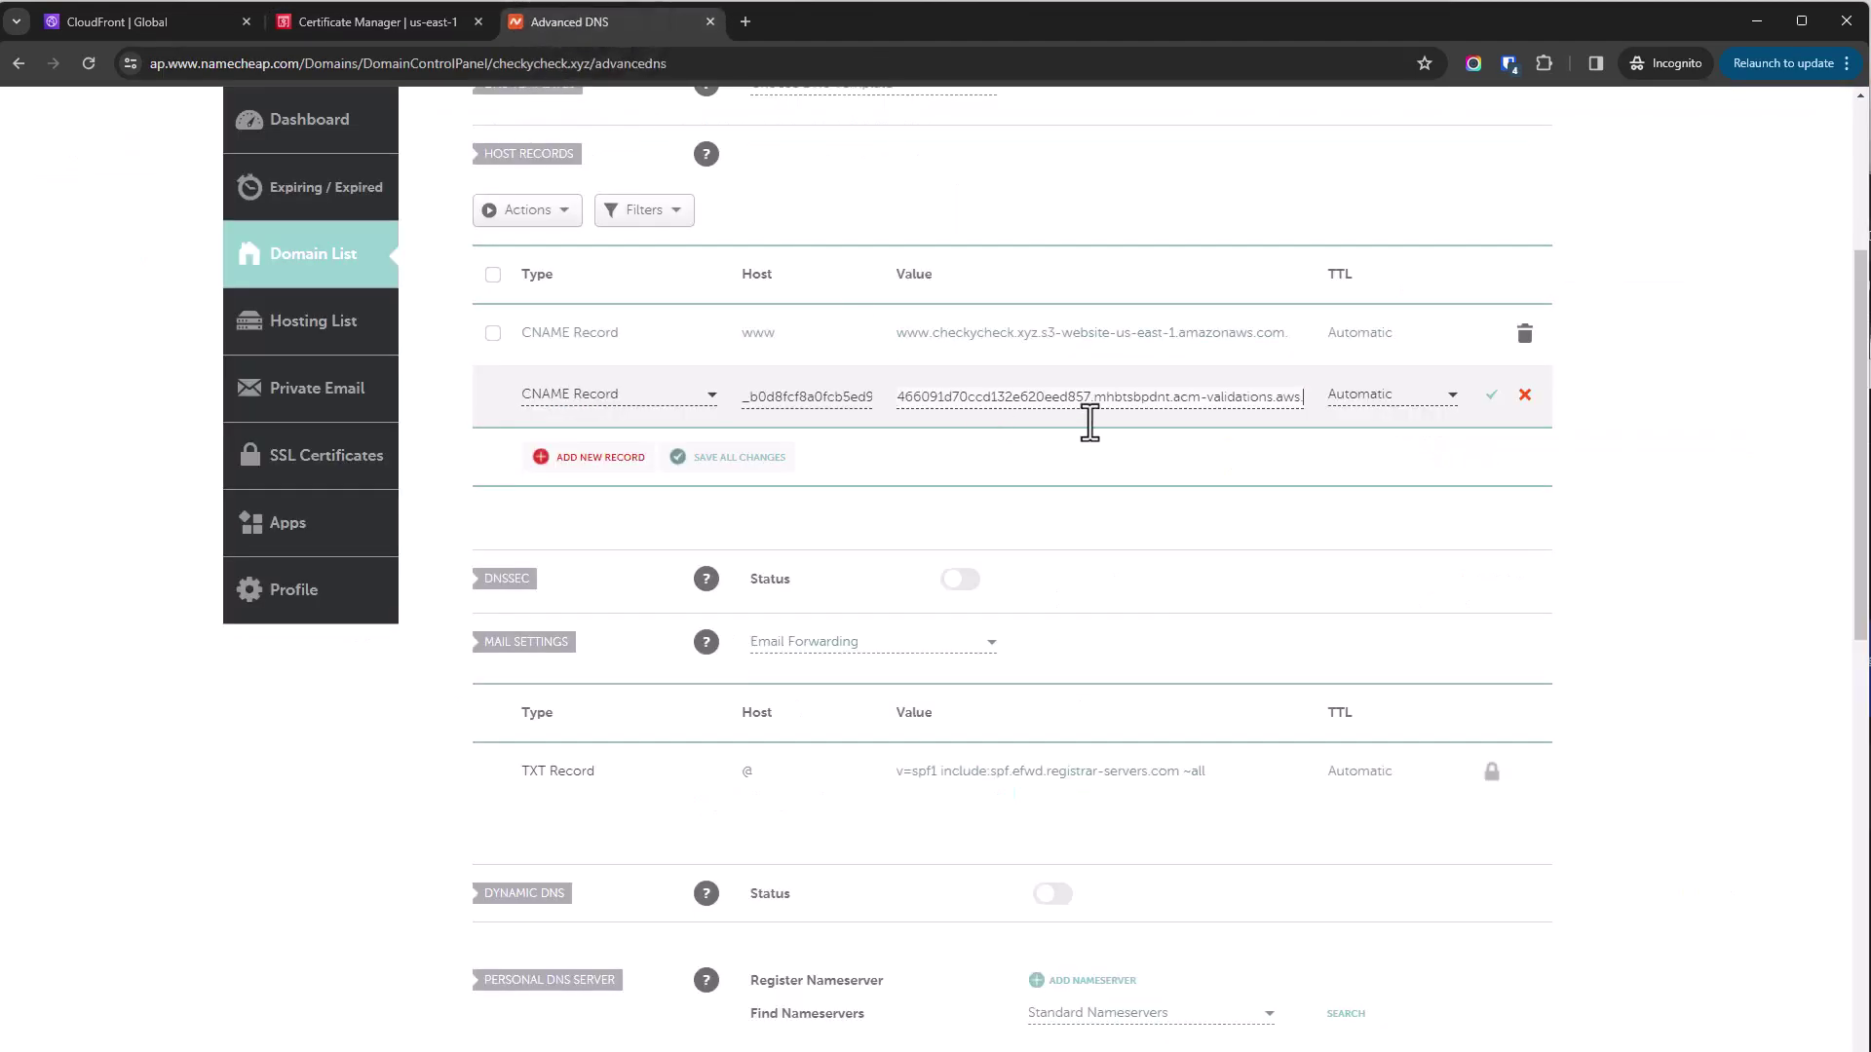
click(1493, 395)
Return to Certificate Manager and reload the certificate's details to check its validation status.
click(371, 22)
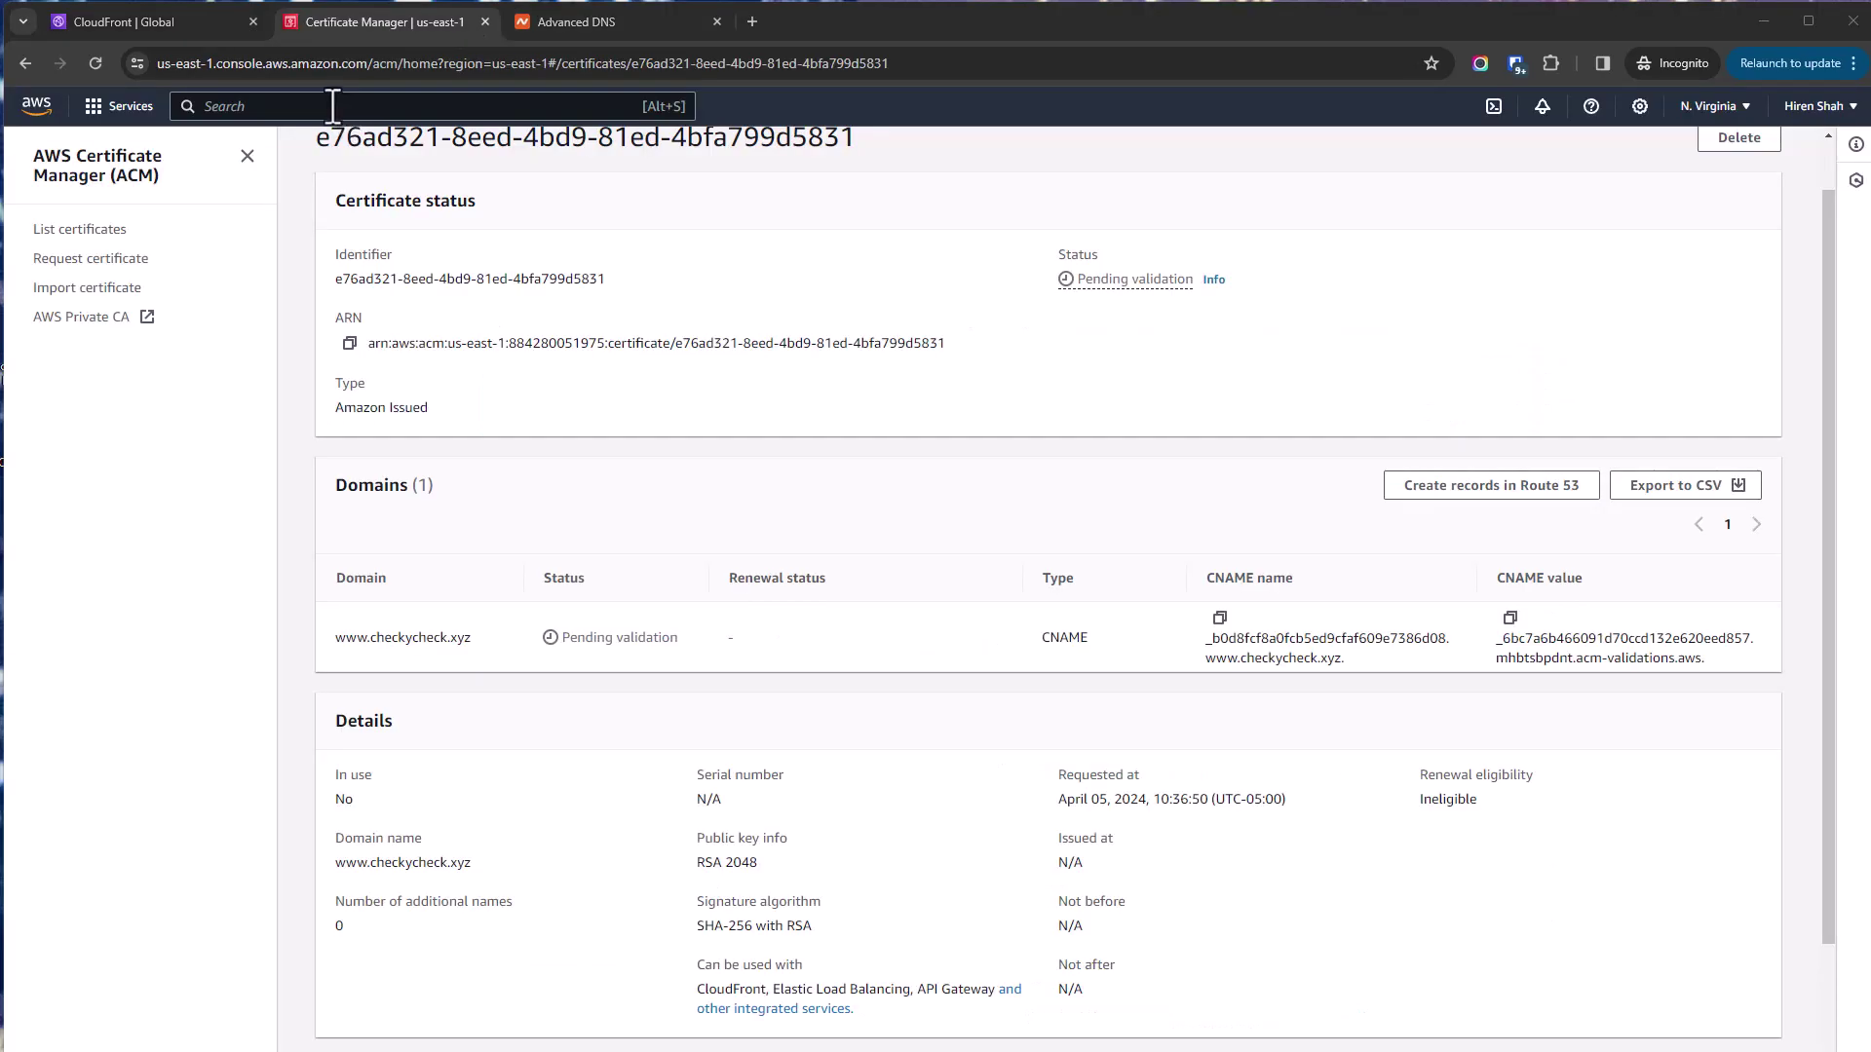
click(92, 64)
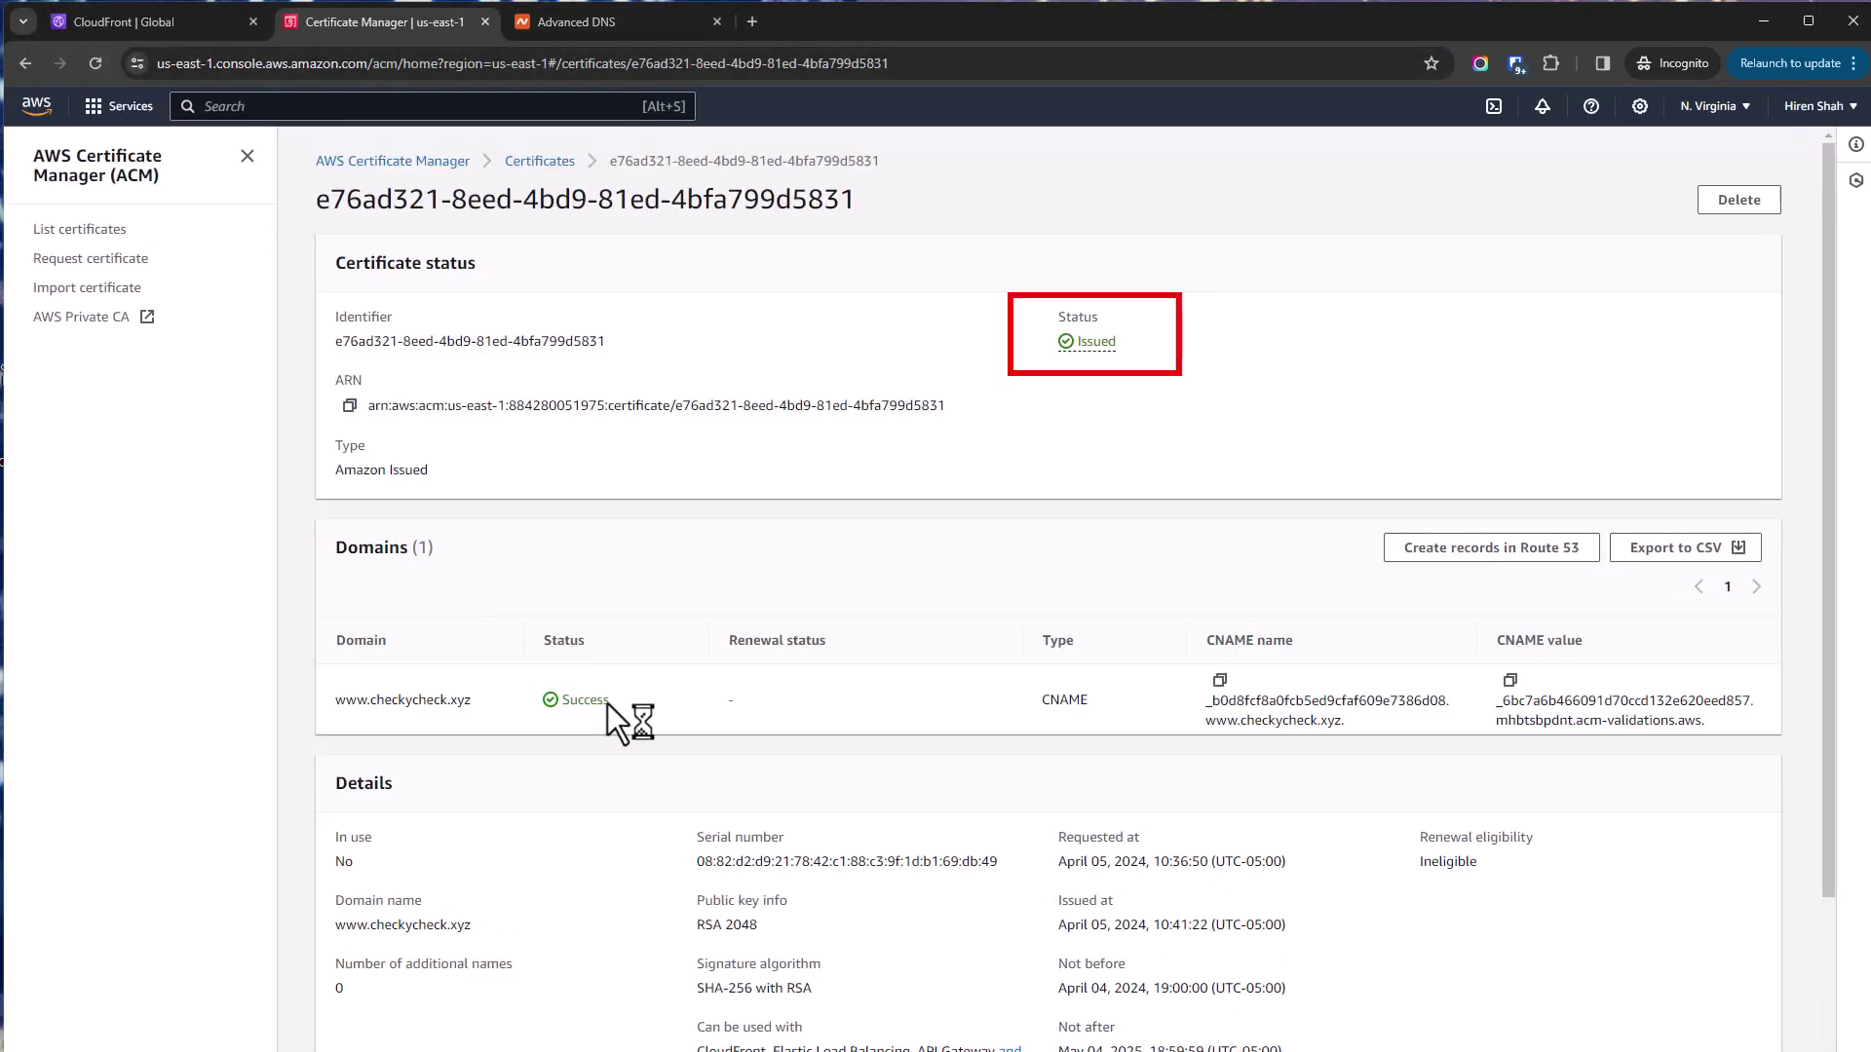
click(154, 23)
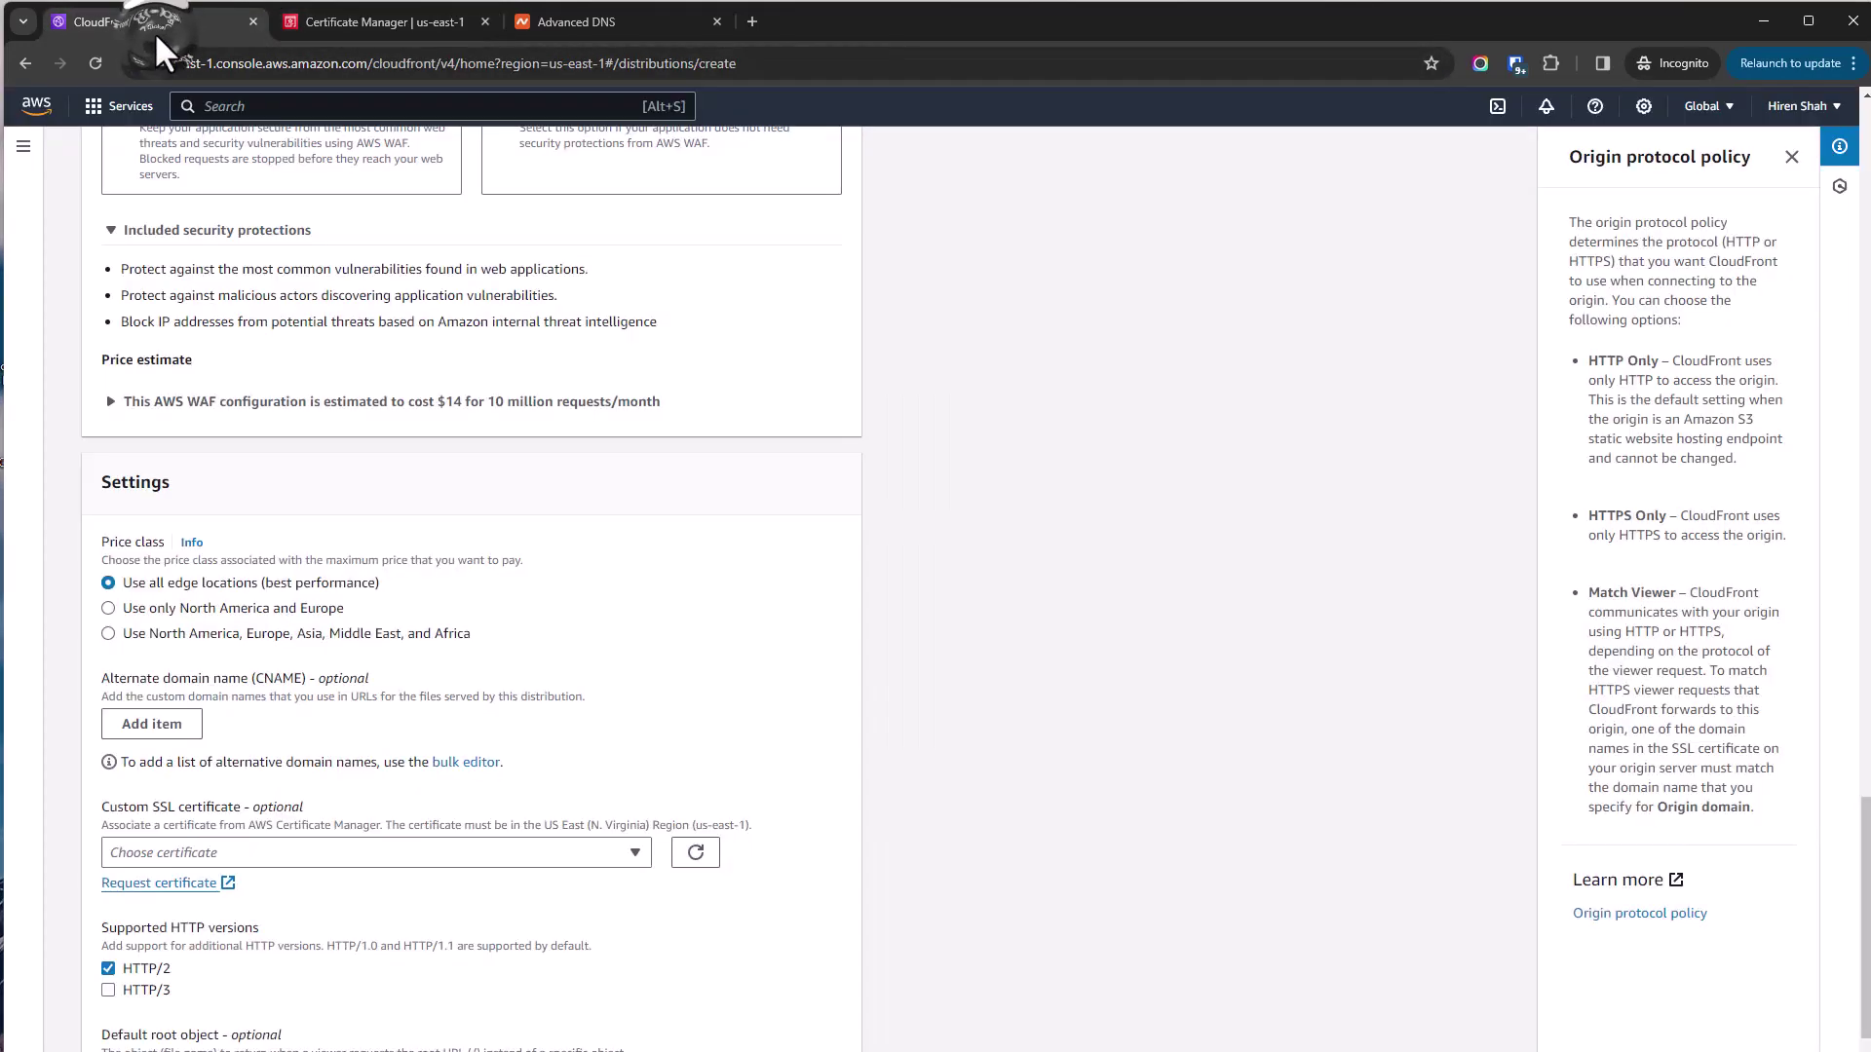
click(700, 861)
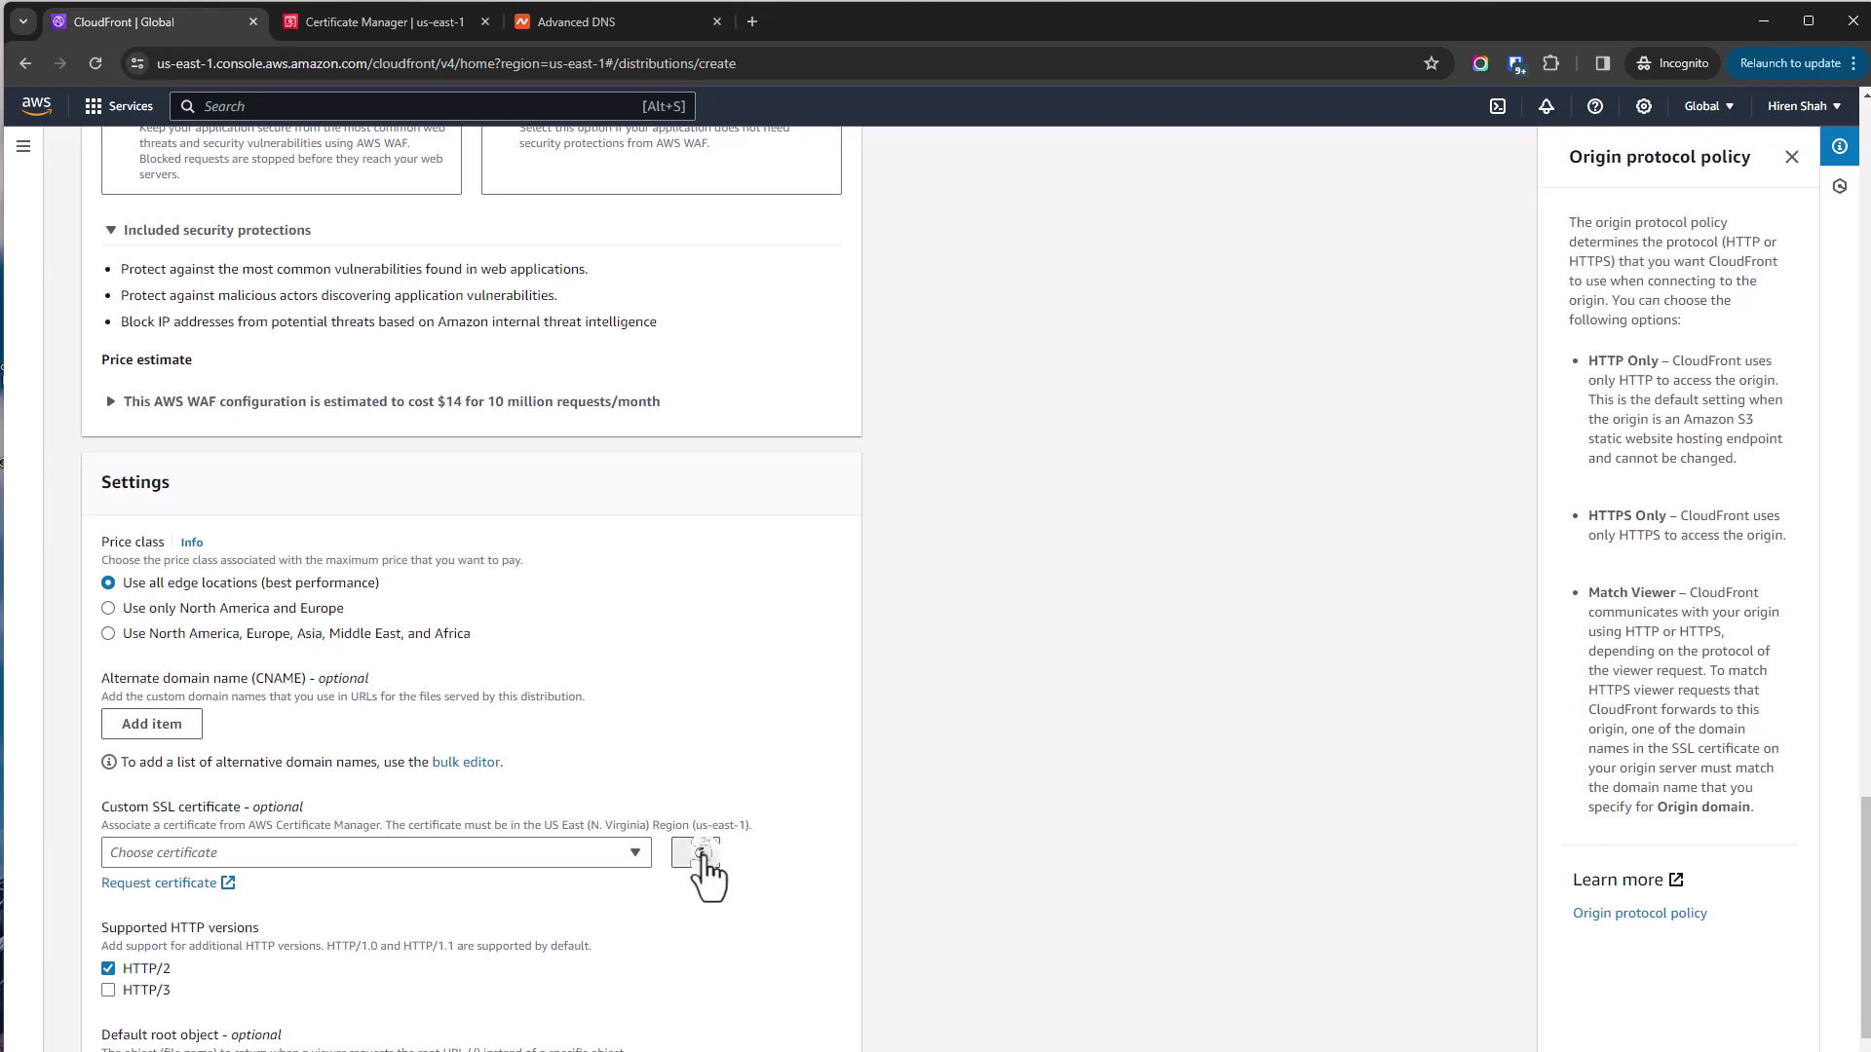
click(631, 855)
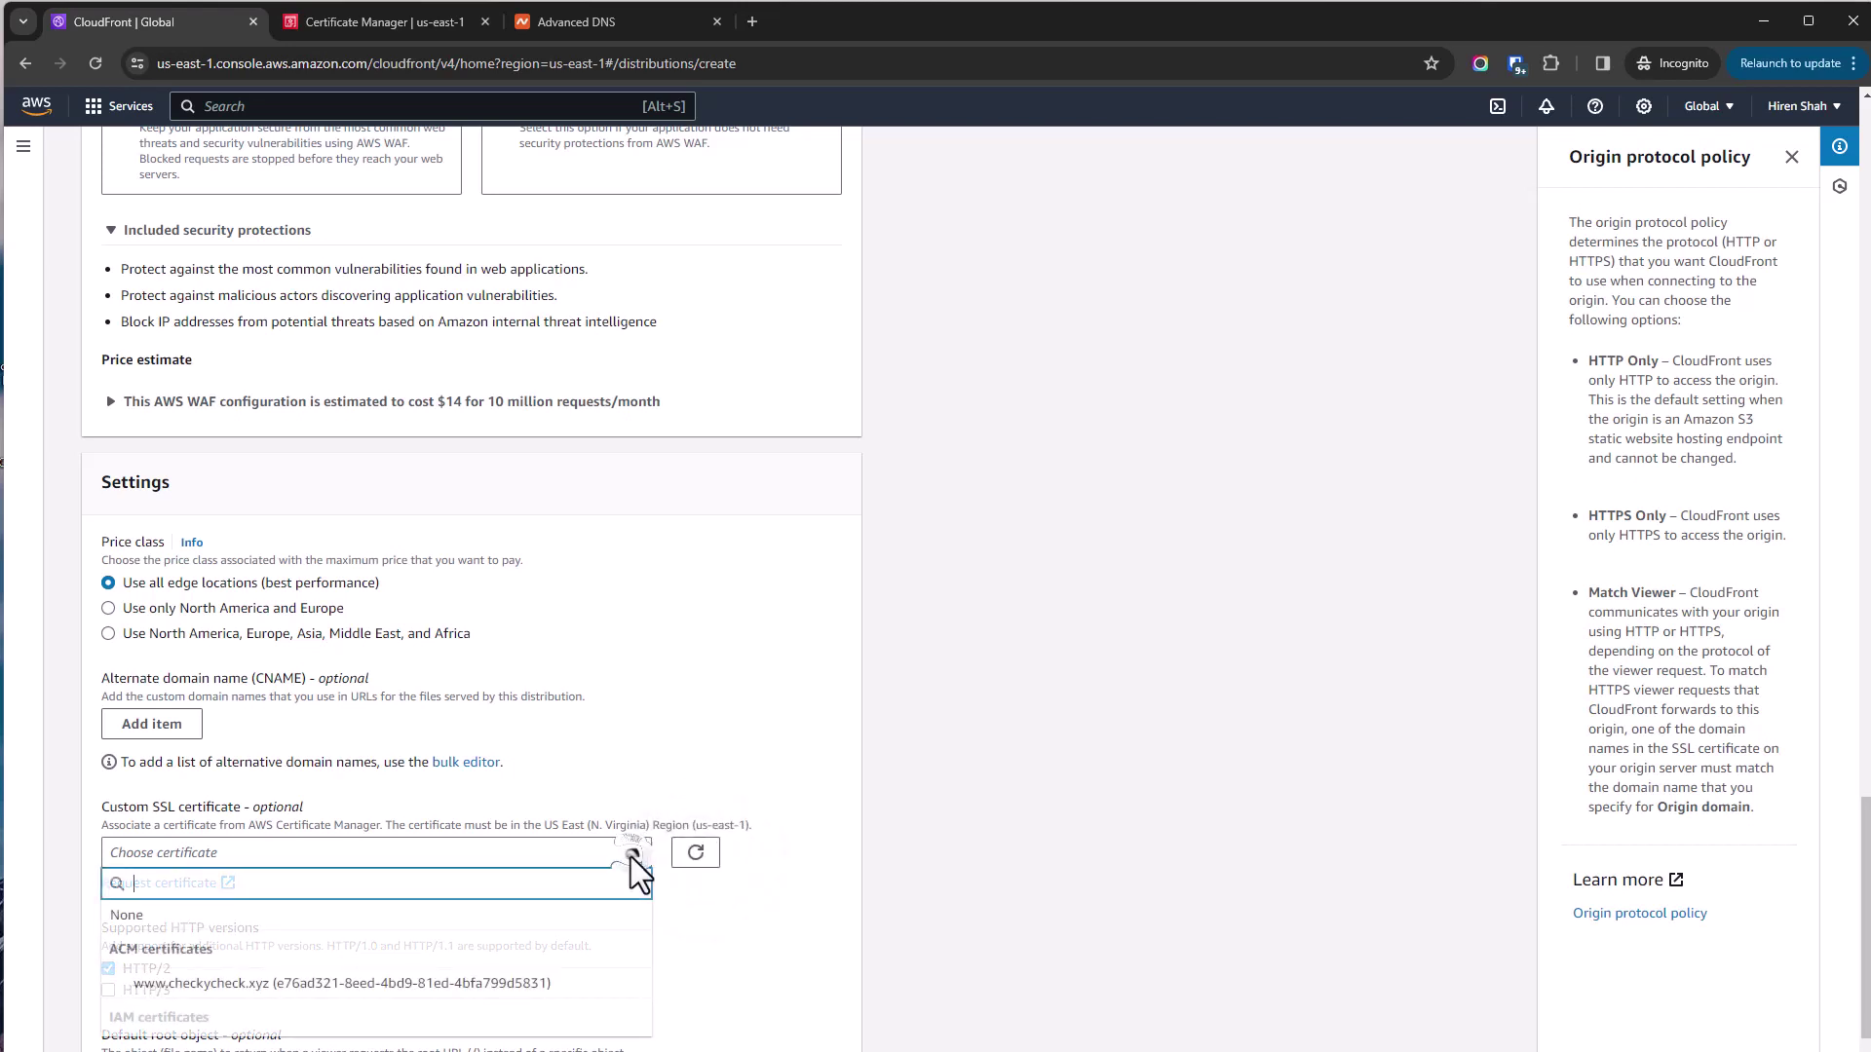
click(508, 983)
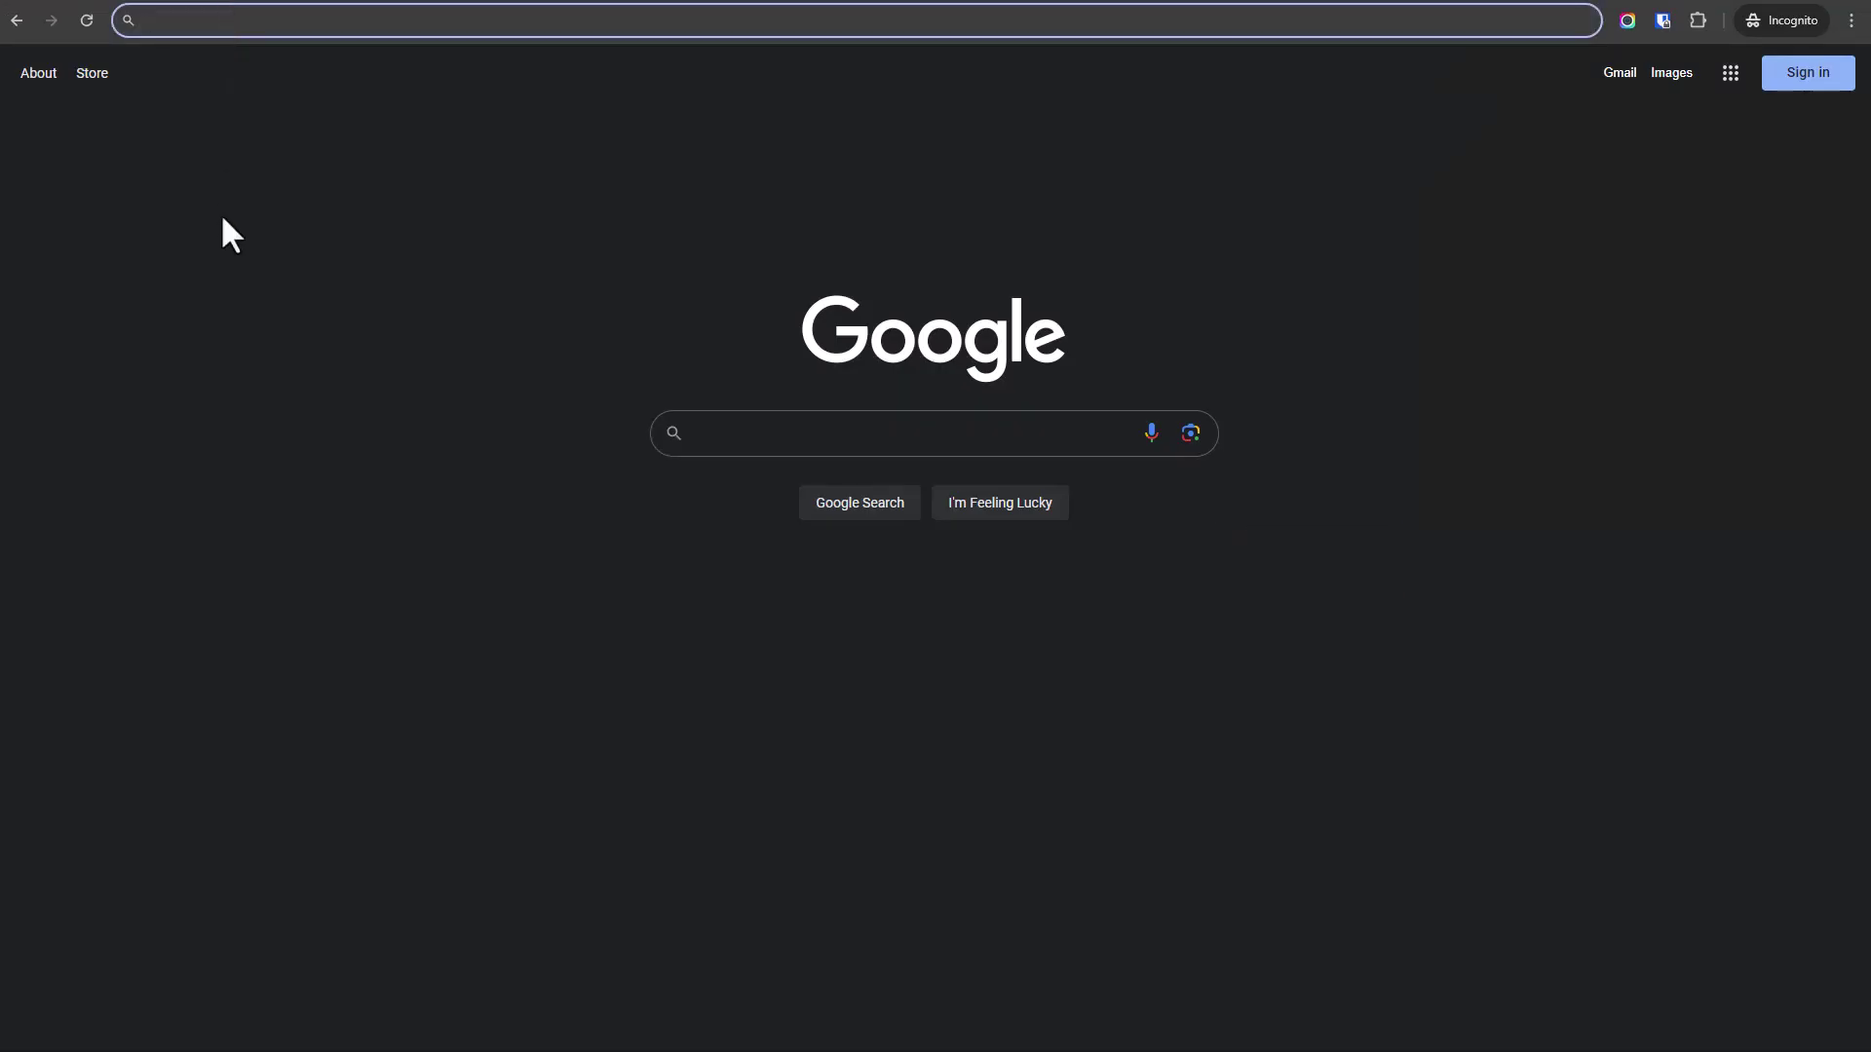
text(https://www.checkycheck.xyz/header.png)
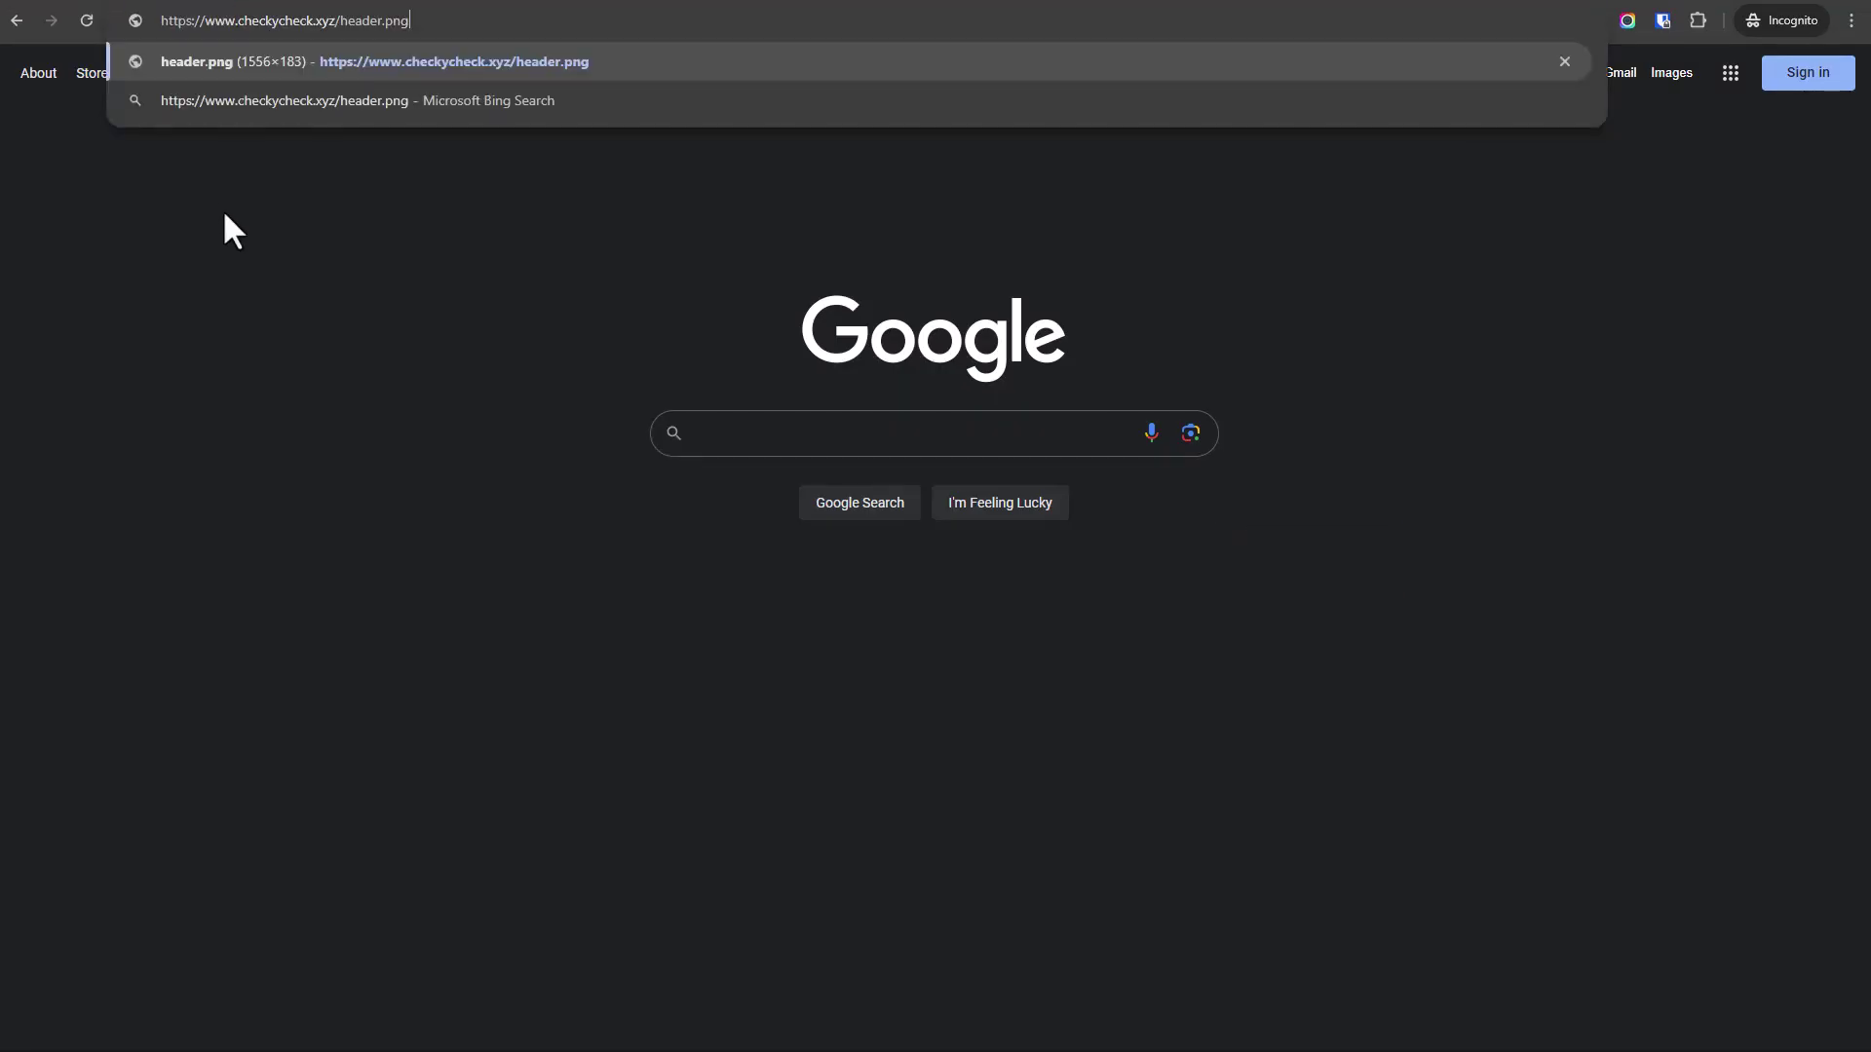
key(Return)
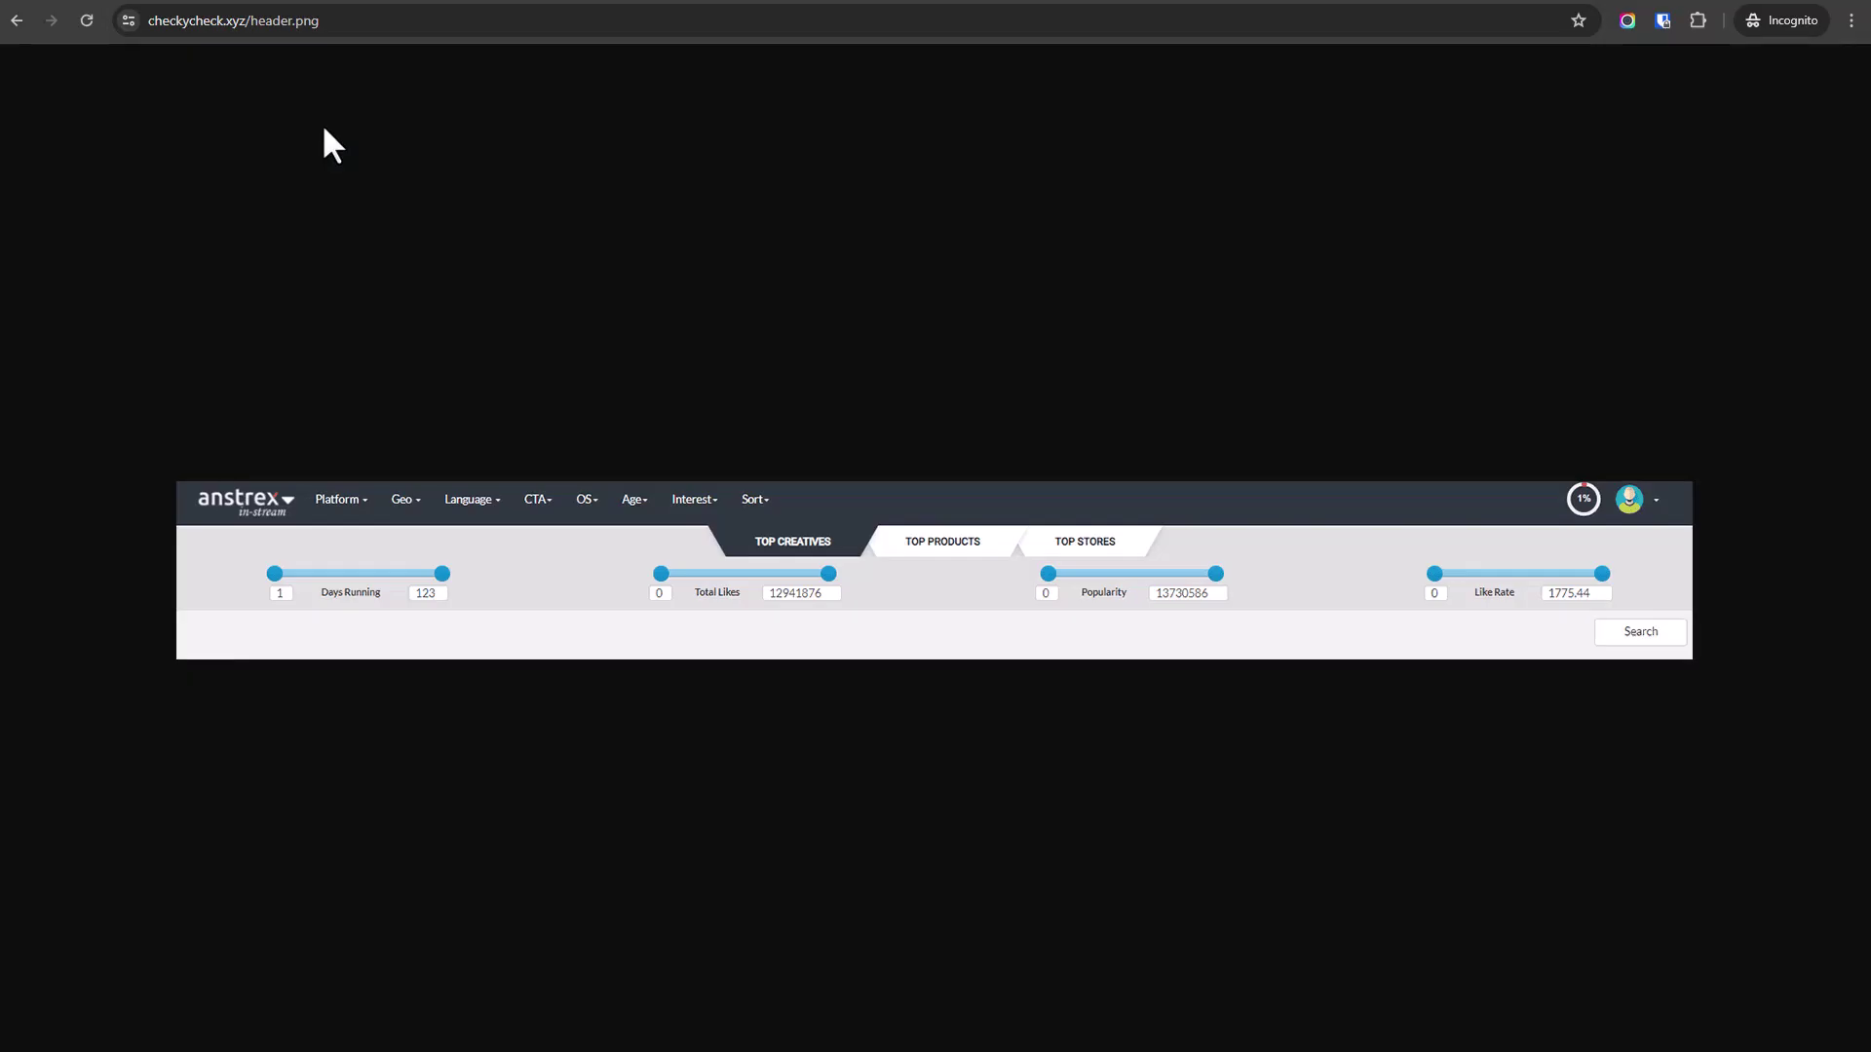
click(154, 20)
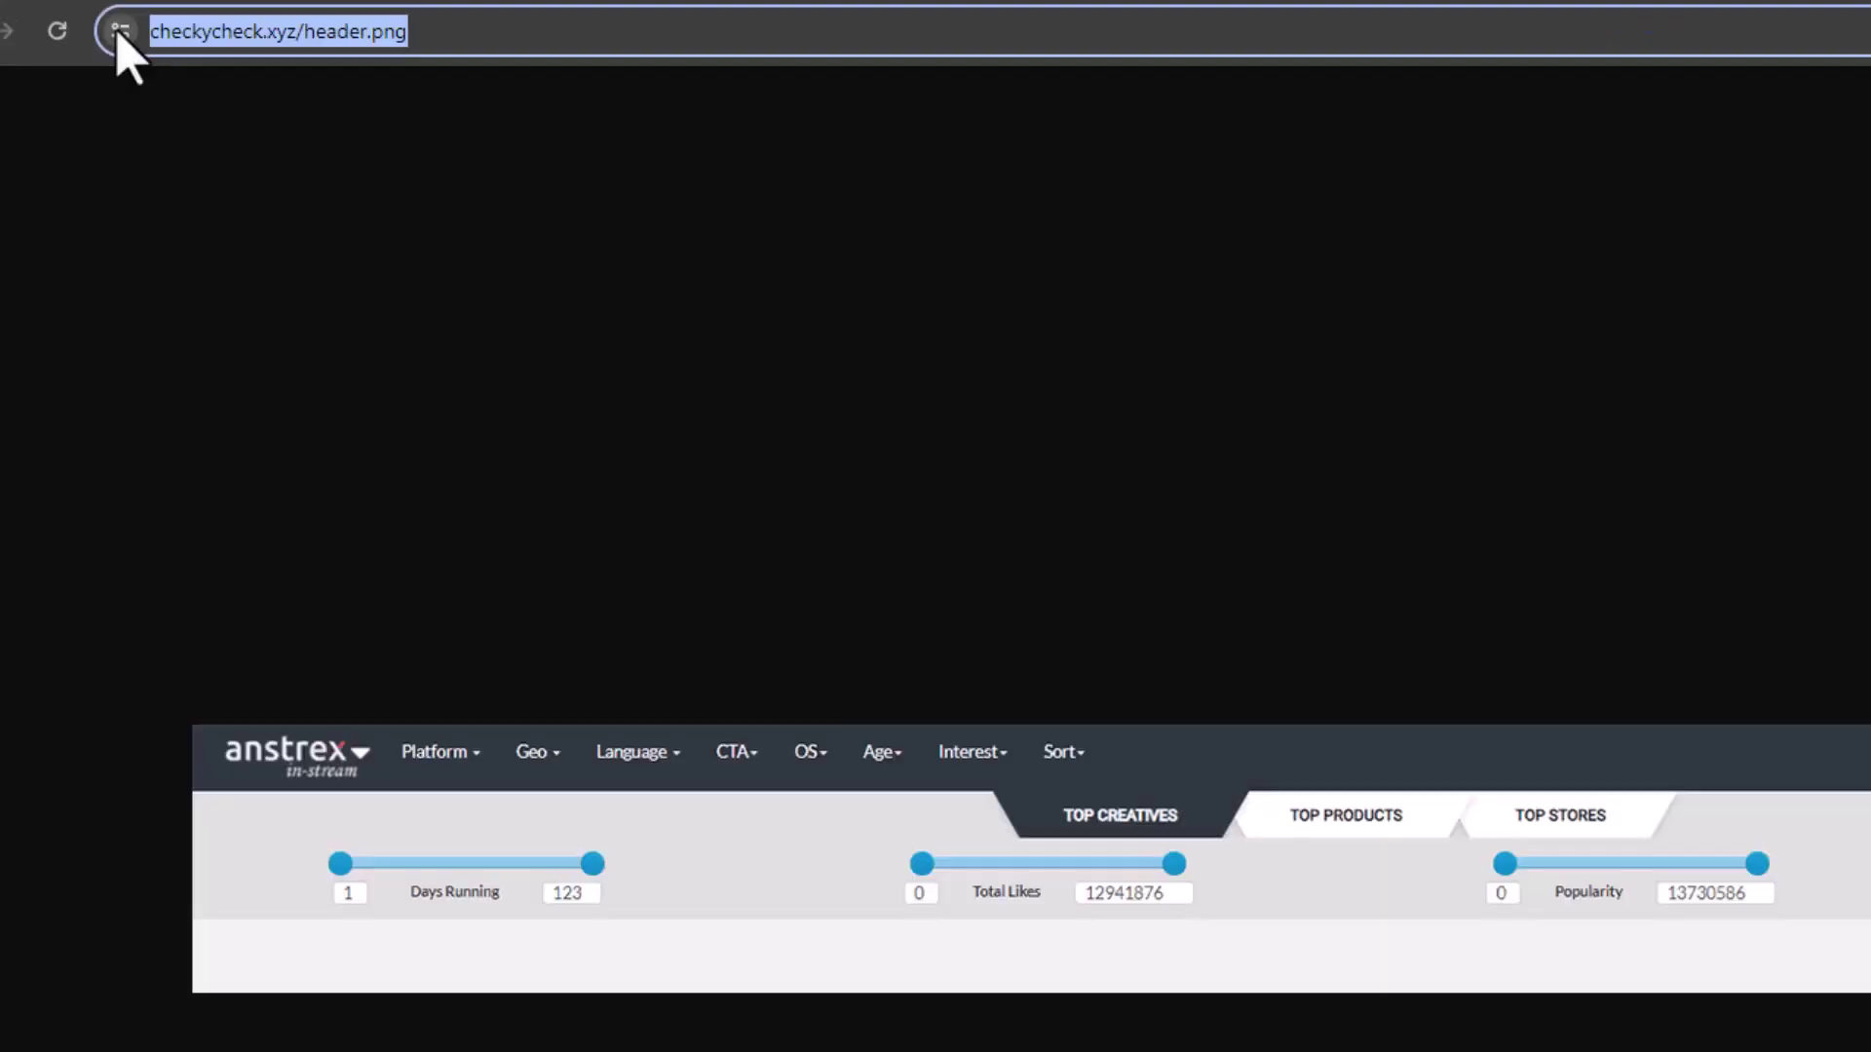
click(120, 32)
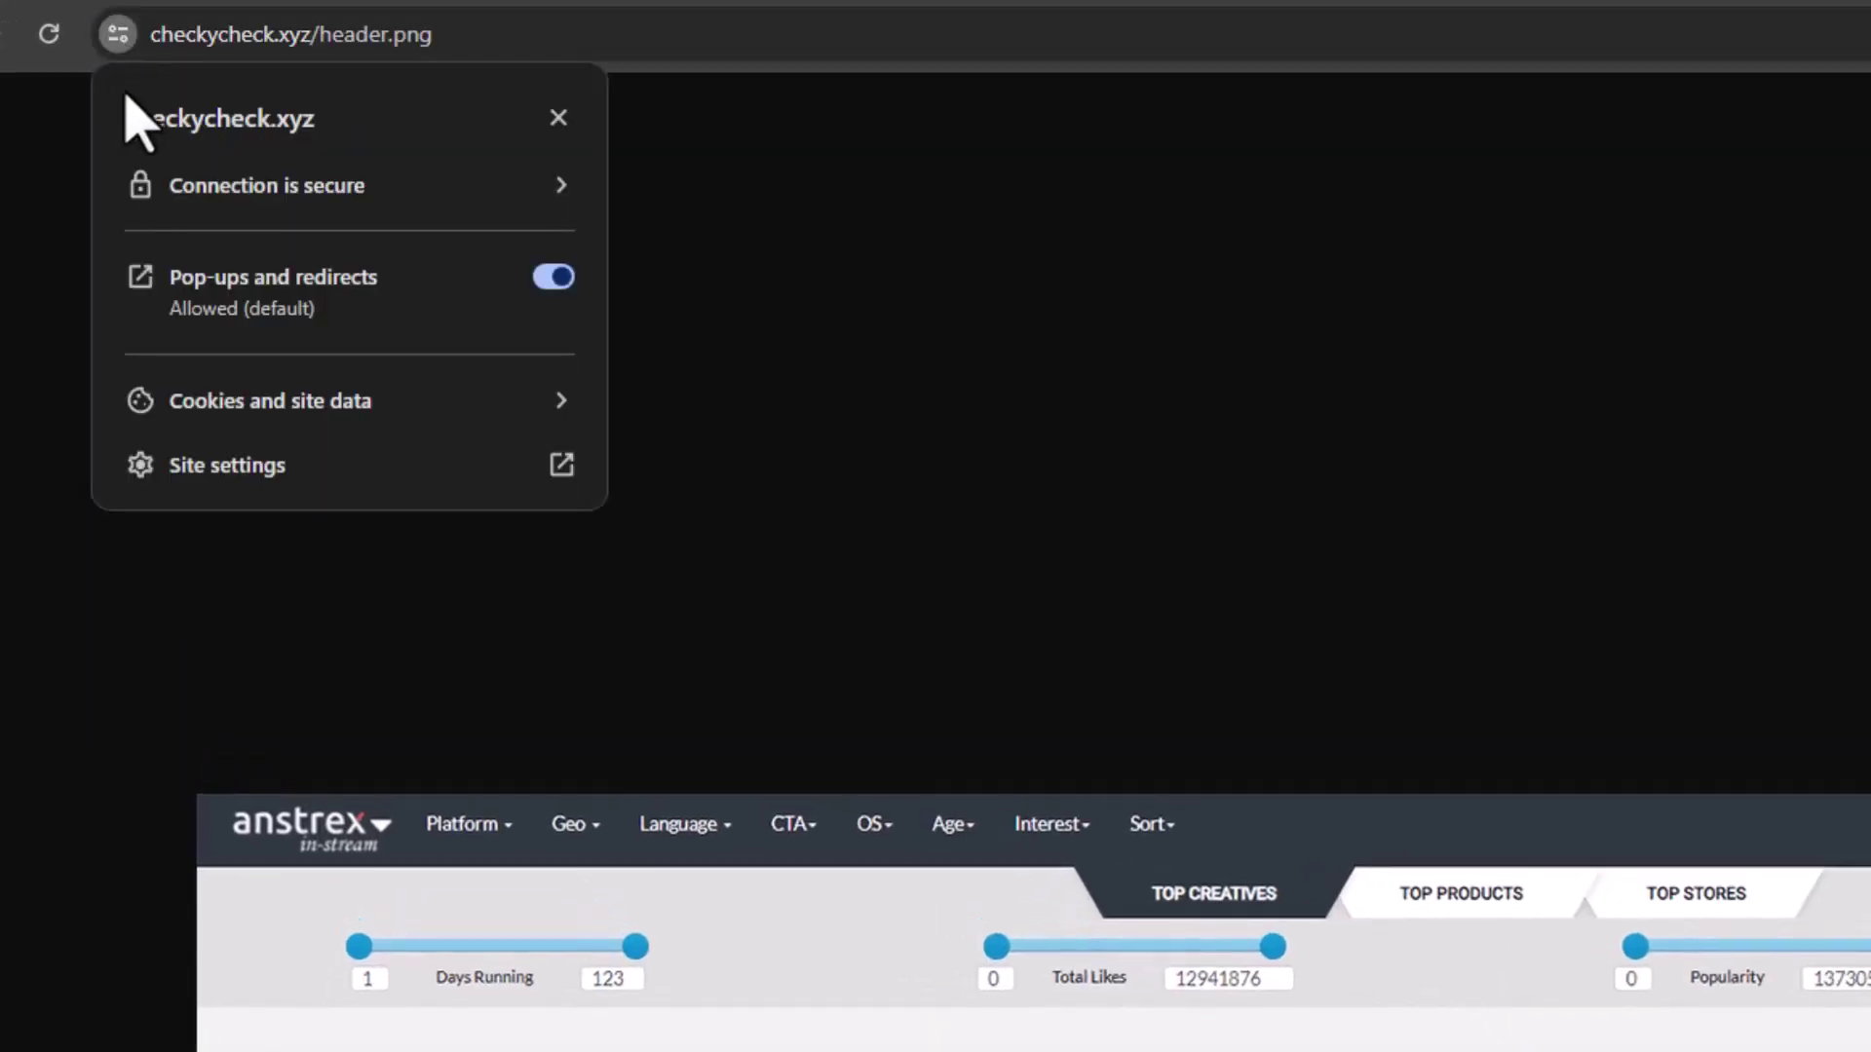
click(193, 197)
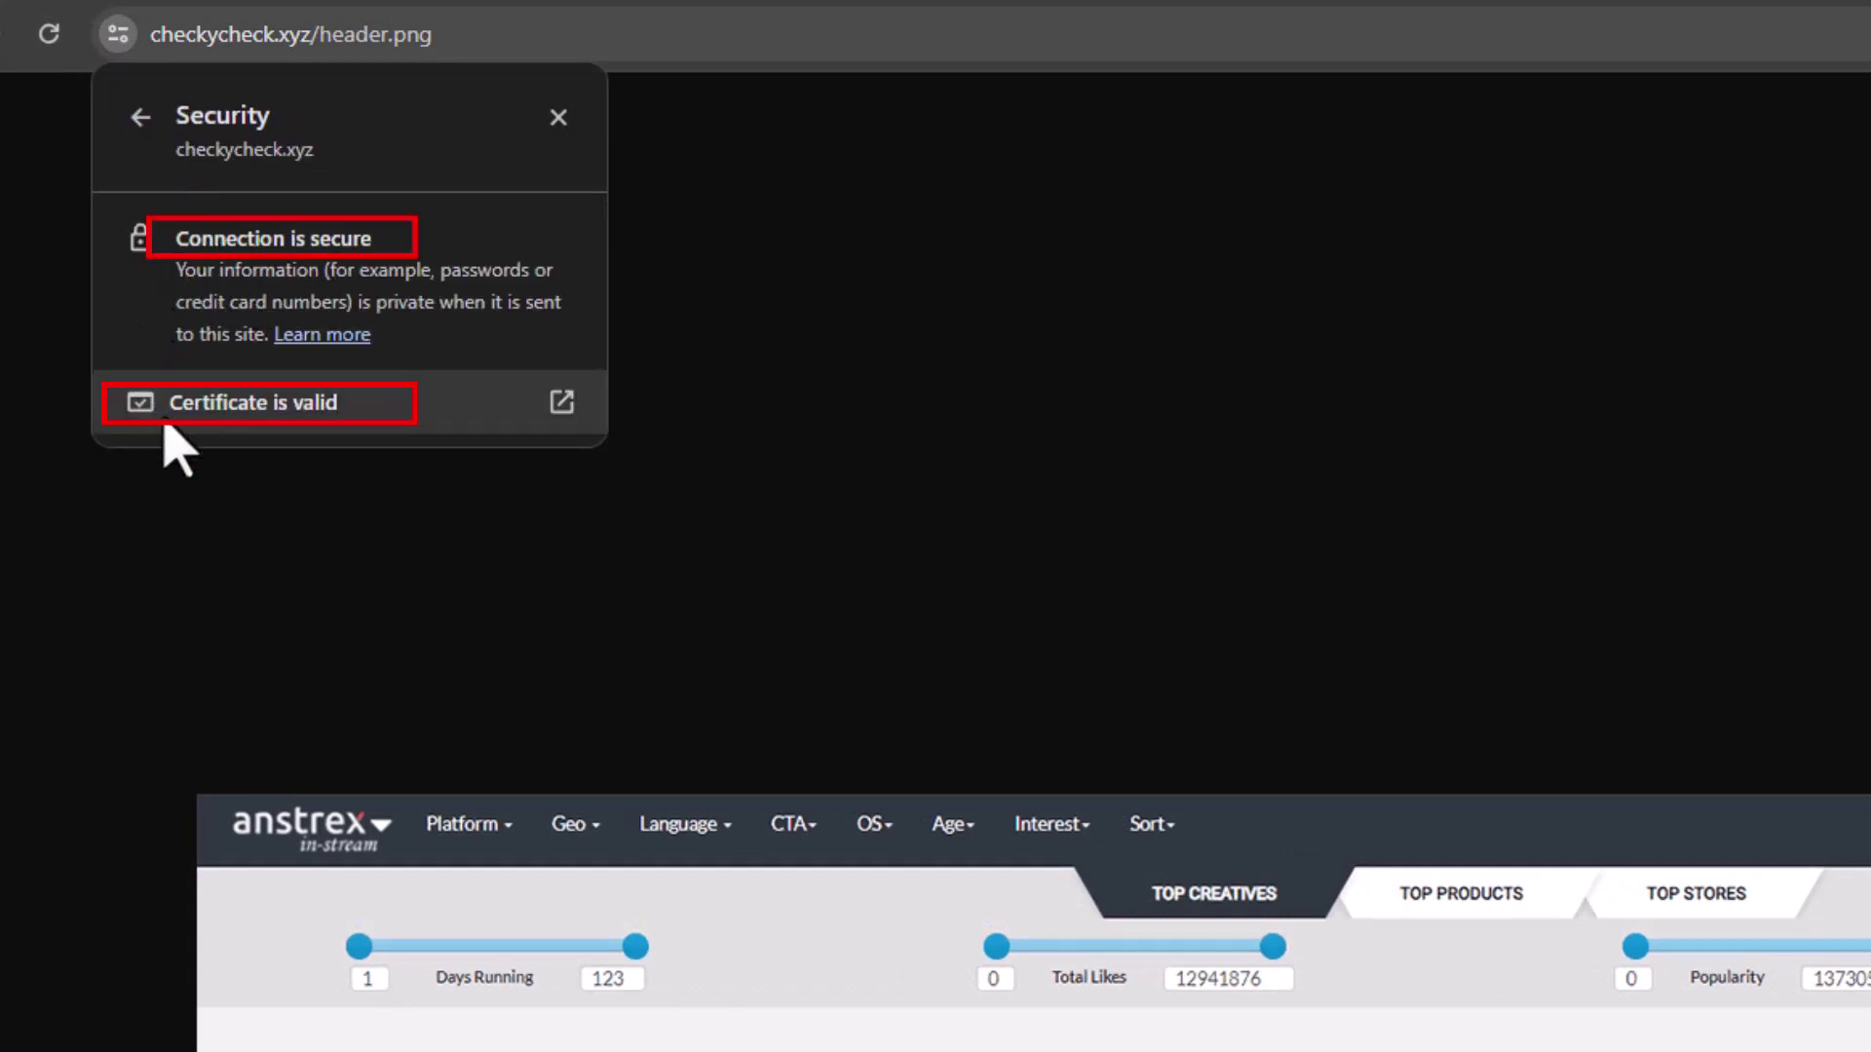
click(59, 517)
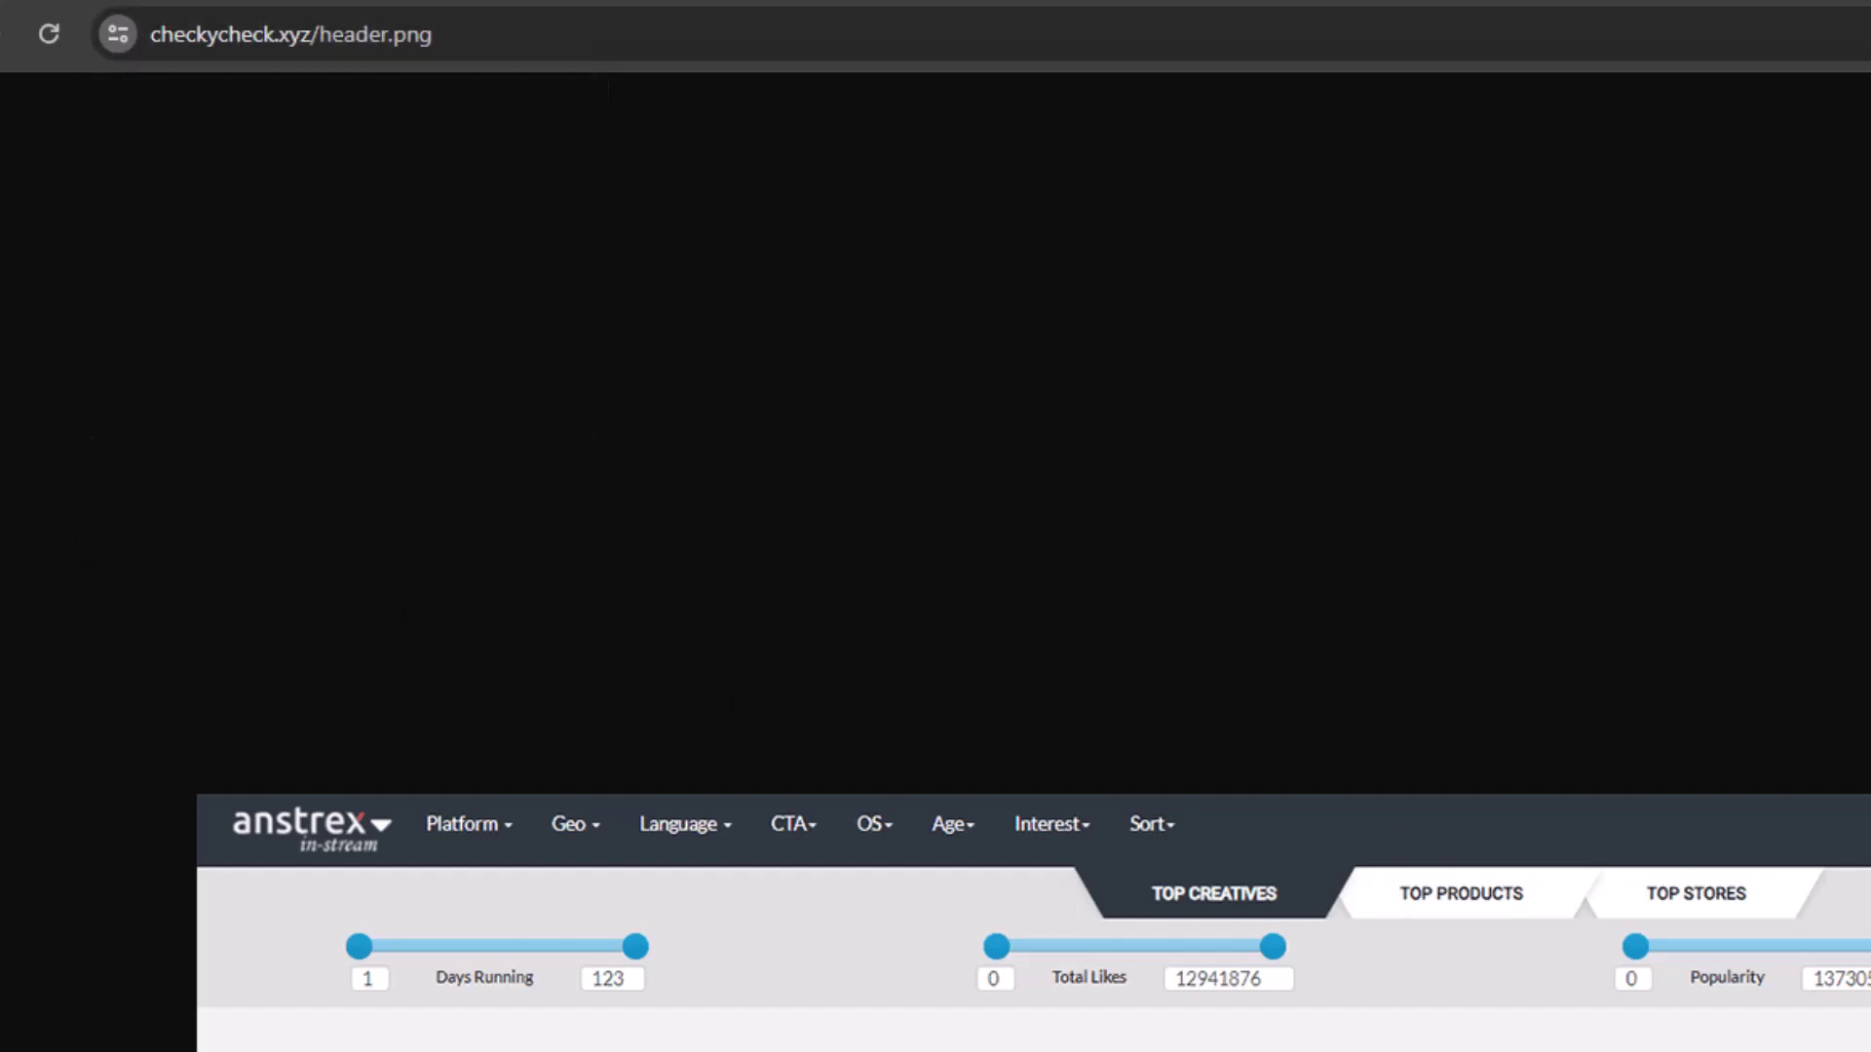